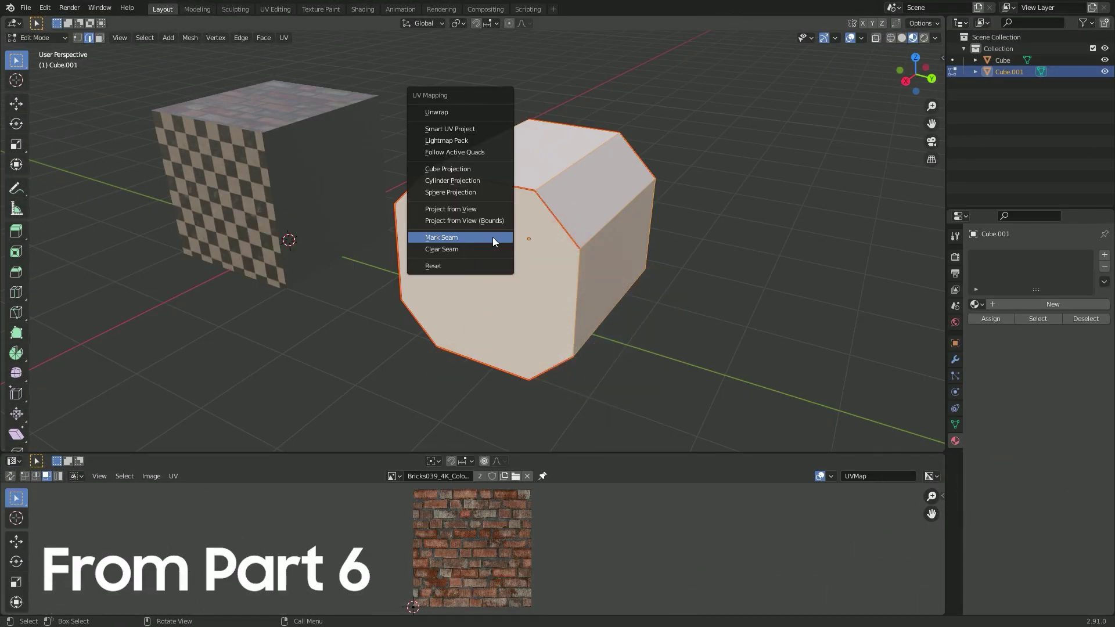
- Unwrap the octagonal block along its marked seams and rotate all of its UV islands
click(479, 111)
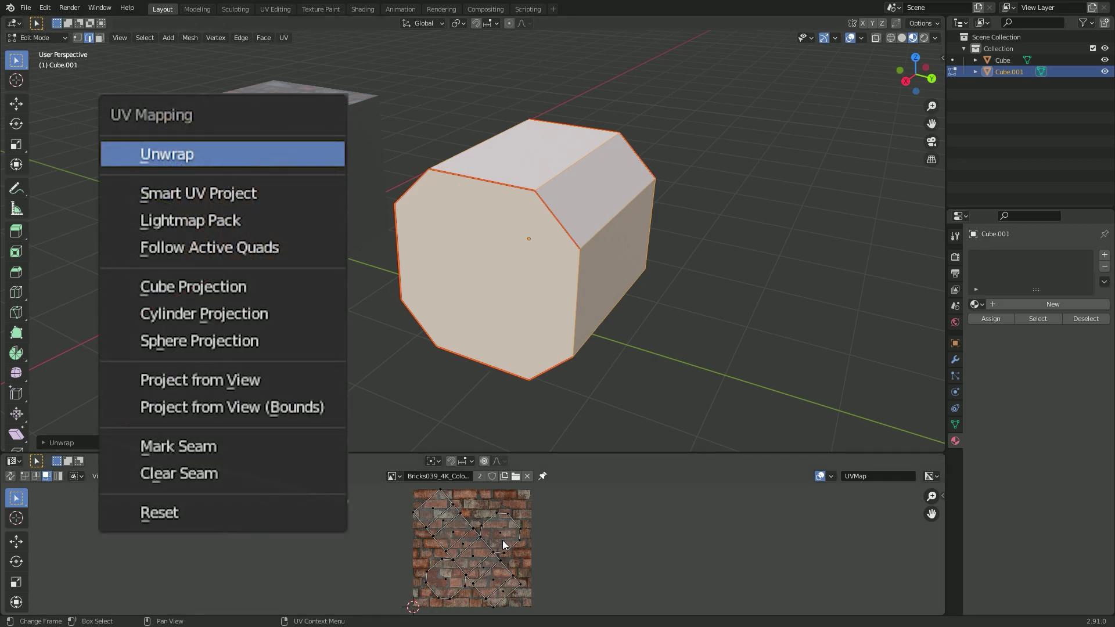
key(a)
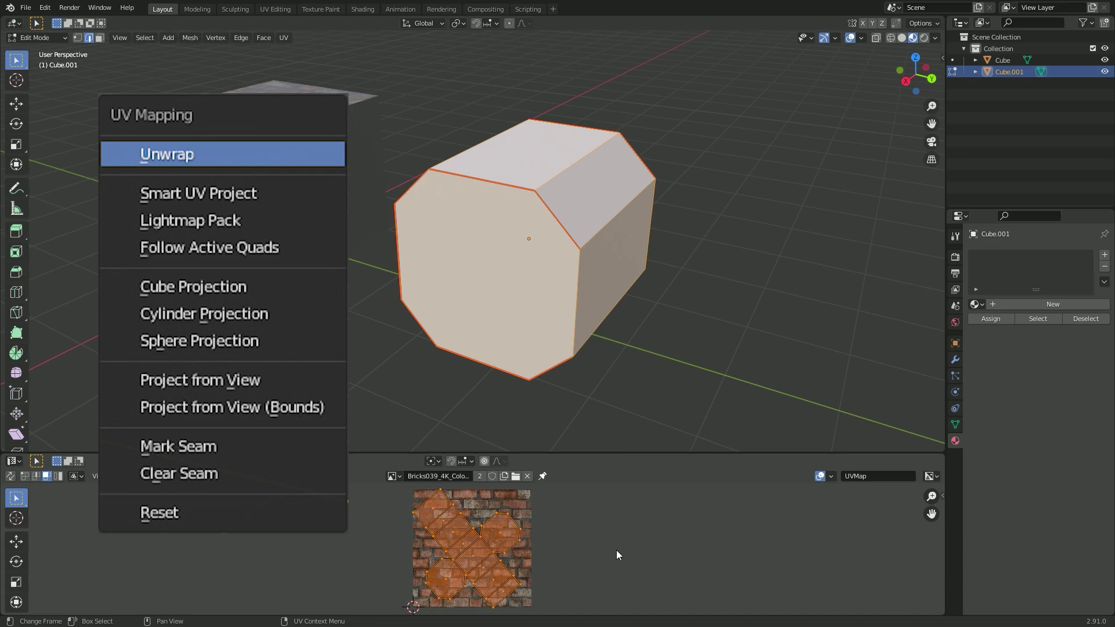
key(r)
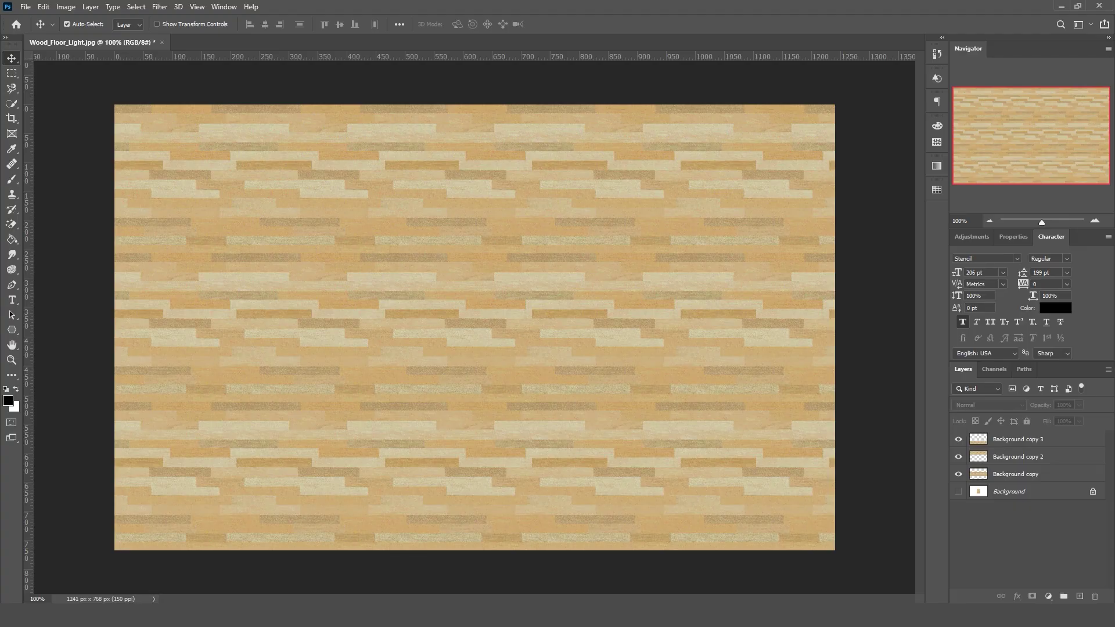
- In Photoshop, place the highway-sign image over the wood floor texture and scale it to about 54.7%, keeping it centered
drag(1075, 231, 486, 387)
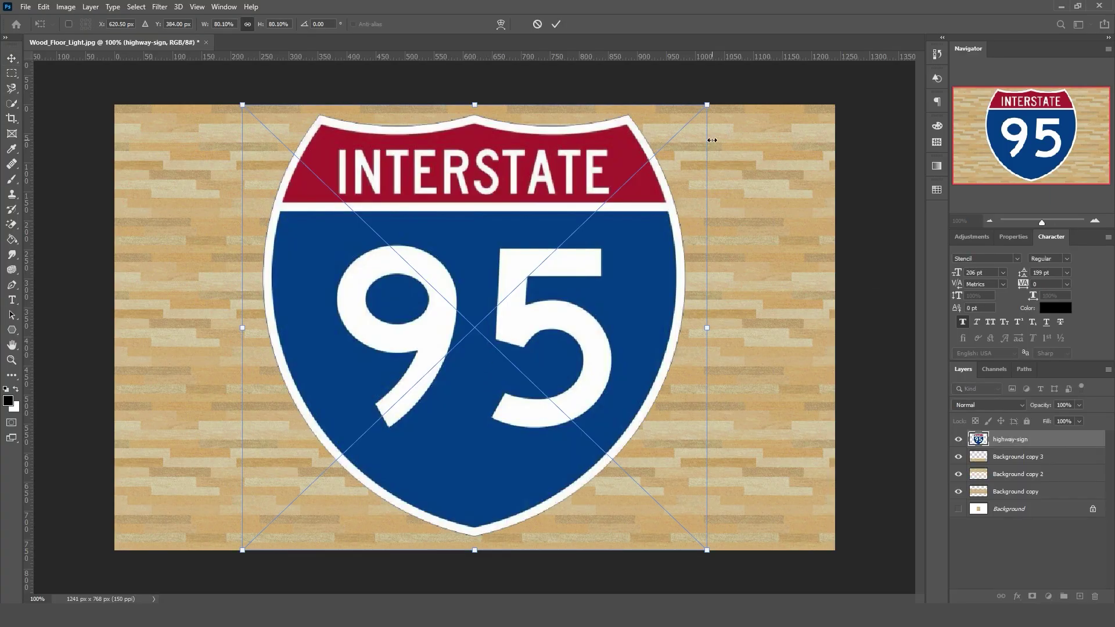
drag(711, 101, 562, 244)
drag(468, 378, 543, 310)
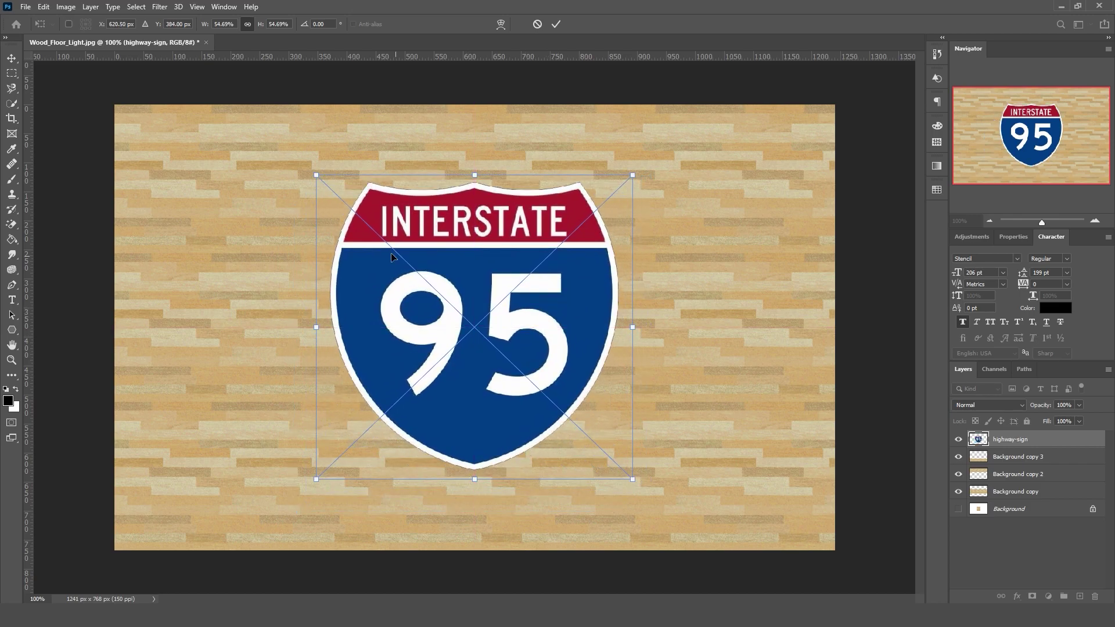
key(Return)
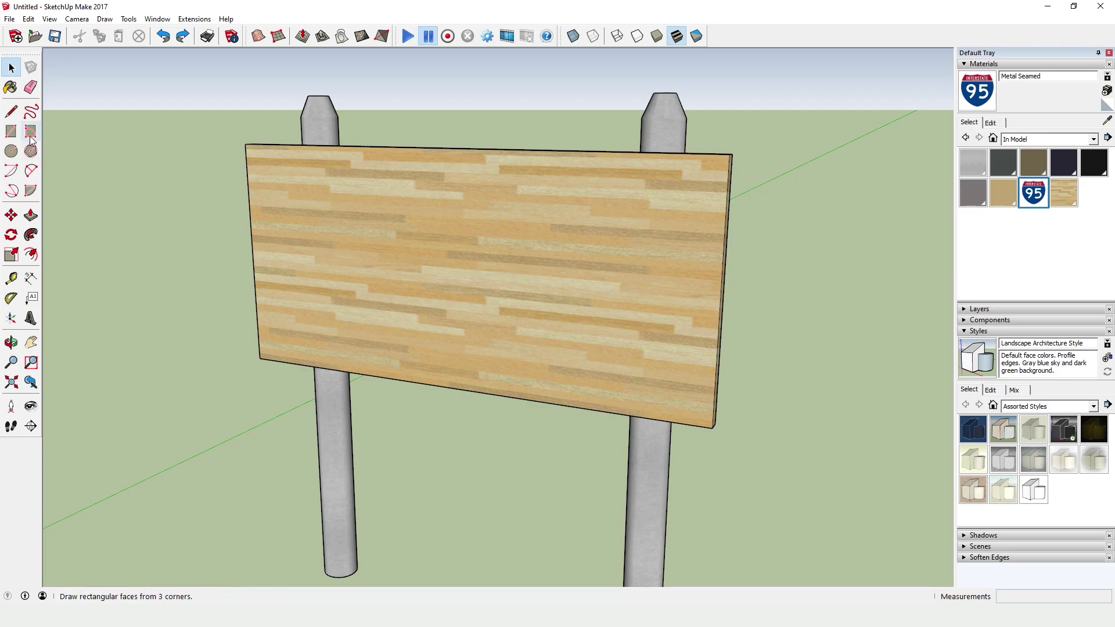
- In SketchUp, draw a rectangle in the middle of the wooden billboard and paint it with the Interstate 95 material
click(11, 131)
click(409, 197)
click(535, 339)
key(b)
click(488, 264)
key(space)
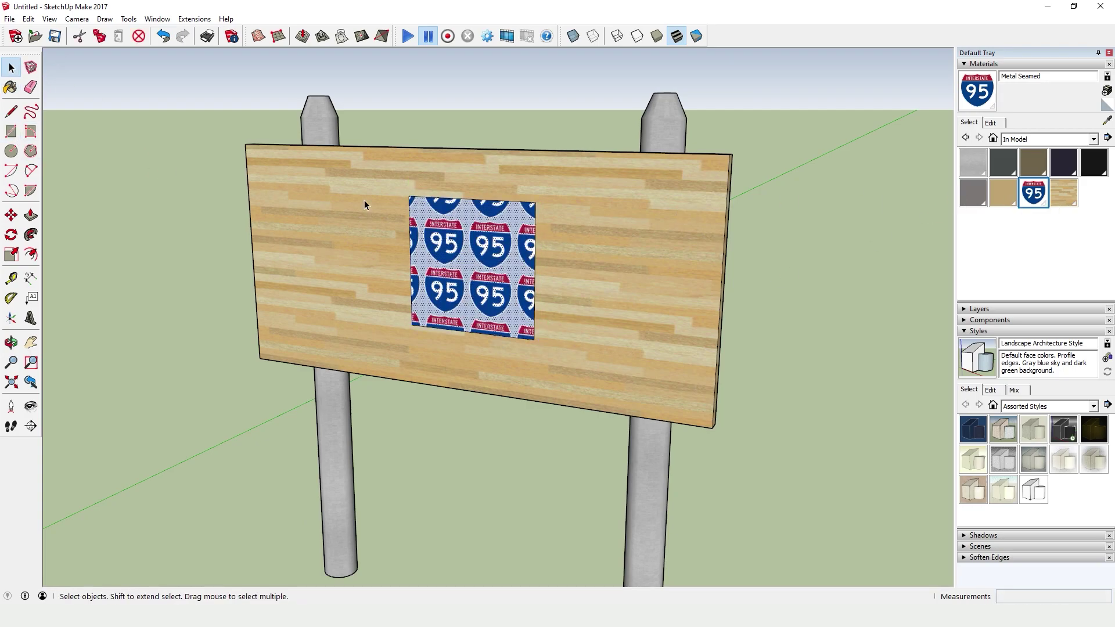
- Reposition the rectangle's texture so that a single Interstate 95 shield fills it
click(28, 19)
mouse_move(287, 393)
click(336, 393)
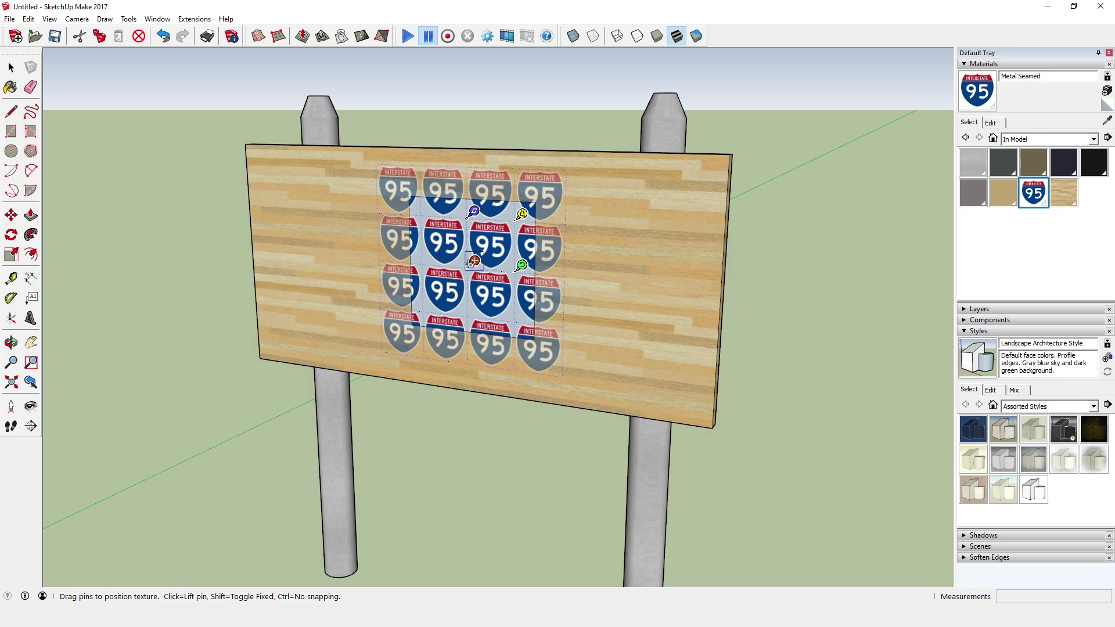
drag(463, 323, 541, 332)
click(454, 480)
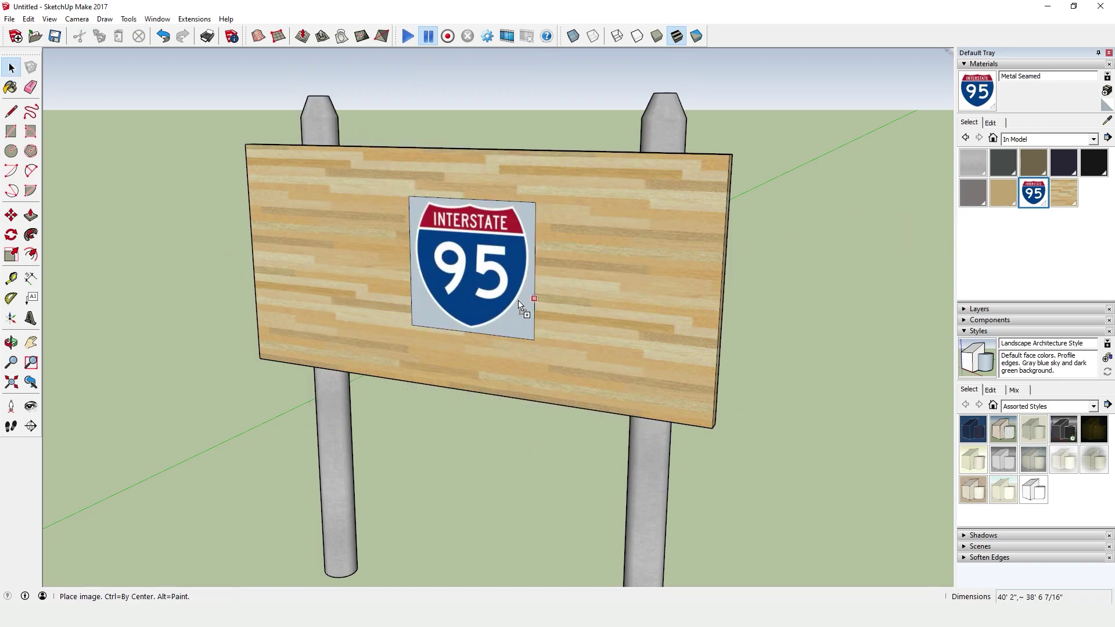
- Place the Interstate 95 image from the board's lower corner and scale it down to fit the board
click(260, 359)
scroll(496, 374, down, 5)
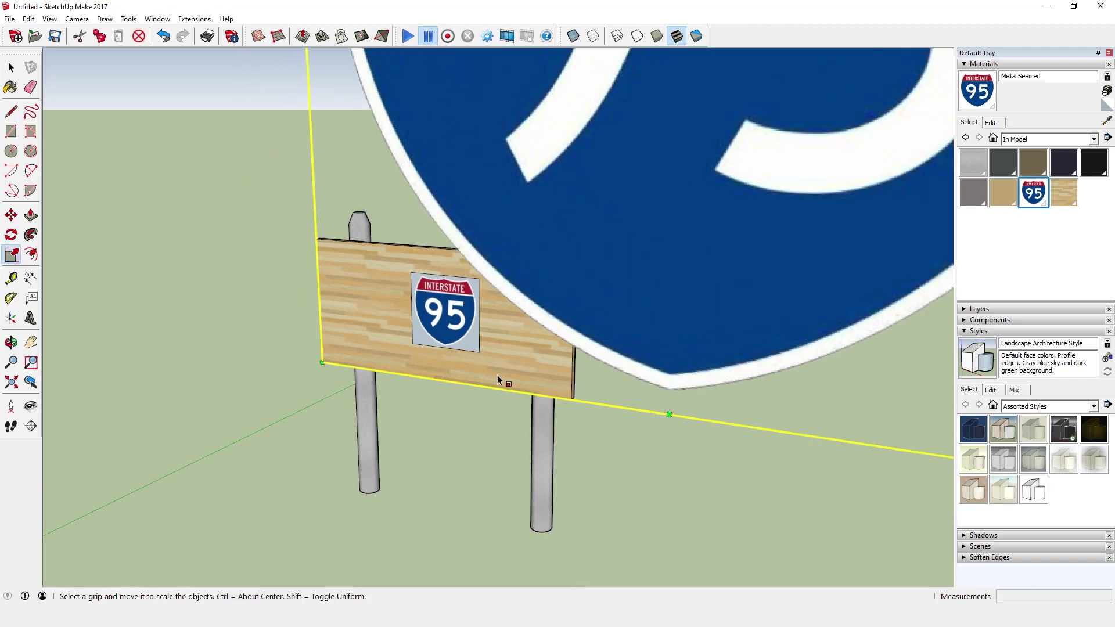
drag(739, 74, 467, 326)
scroll(469, 358, up, 6)
scroll(468, 358, up, 2)
- Move the shield image to the middle of the wooden board and deselect it
click(10, 215)
click(380, 302)
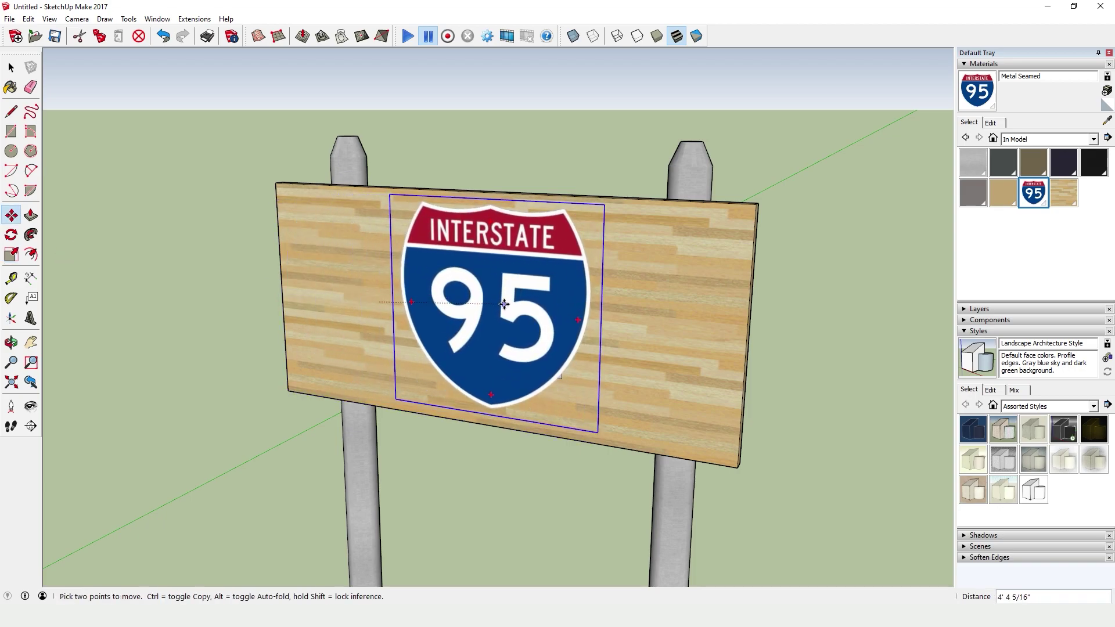
click(11, 67)
click(158, 197)
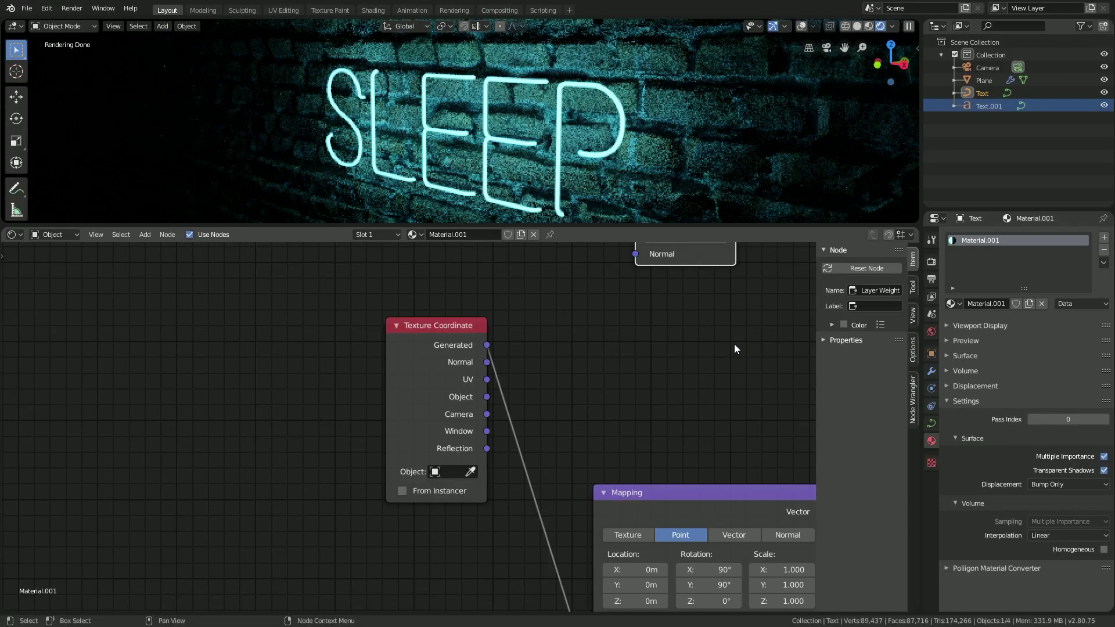
scroll(734, 345, down, 6)
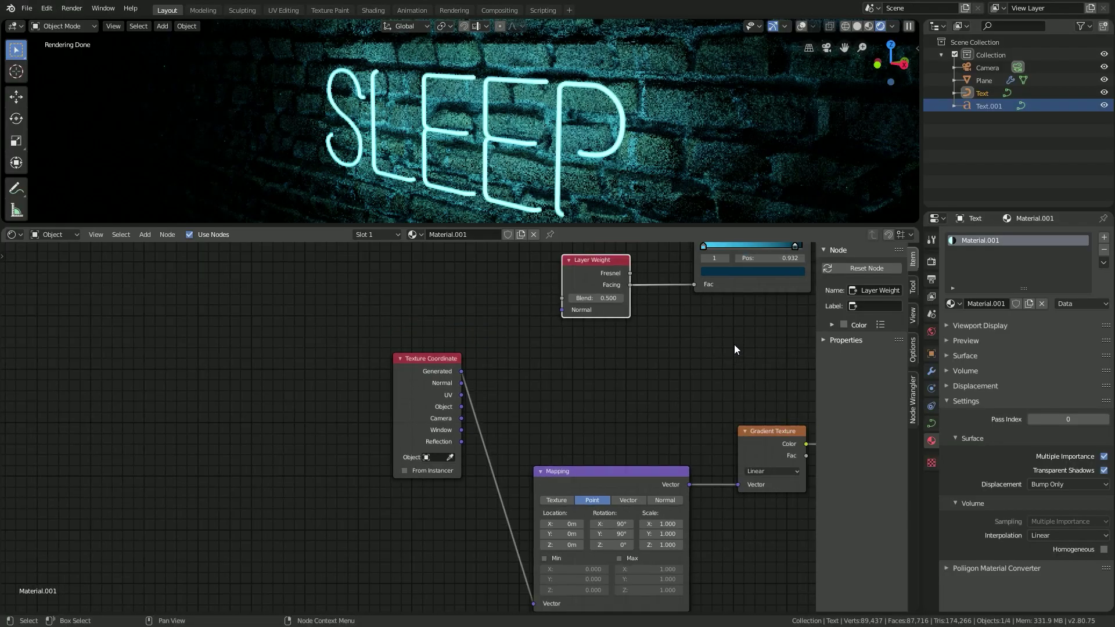
- In Blender, view the neon text material's whole node tree and select the brick wall plane
middle_drag(734, 344, 298, 406)
scroll(227, 439, down, 1)
scroll(227, 439, down, 1)
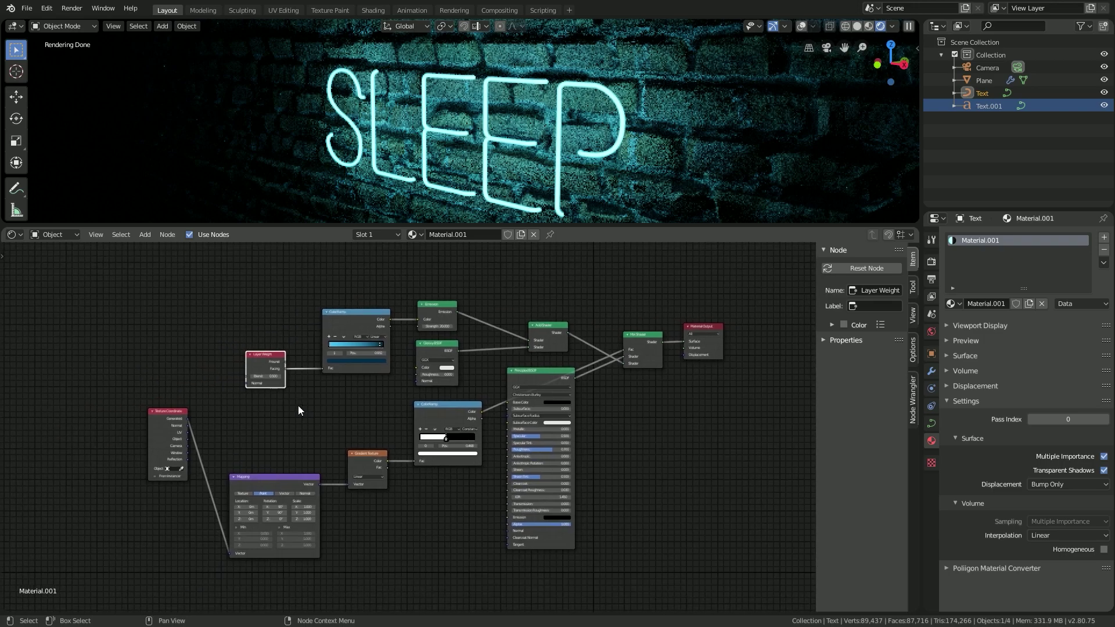
click(799, 148)
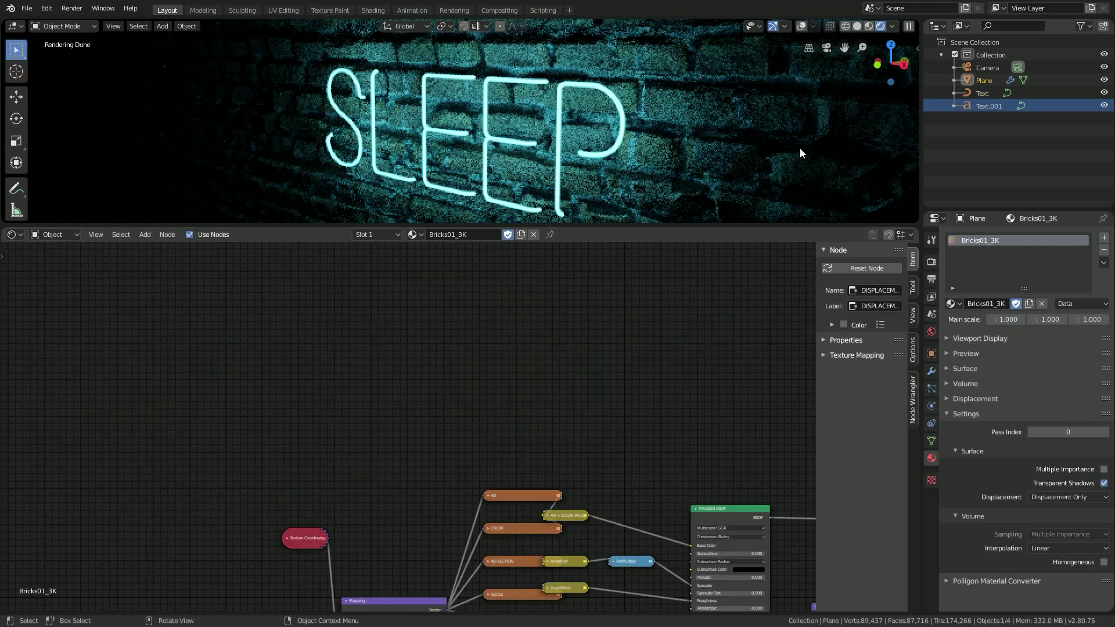
- Rearrange the shader, output and displacement nodes of the Bricks01_3K material to spread out the tree
middle_drag(639, 488, 497, 324)
drag(562, 349, 562, 320)
drag(732, 341, 697, 302)
drag(681, 446, 654, 372)
drag(635, 542, 594, 533)
middle_drag(448, 543, 558, 526)
- Space out the Normal Map, RefMultiply, AO + COLOR, InvertRefl and InvertGloss nodes and place Texture Coordinate beside the Mapping input
drag(525, 470, 589, 439)
drag(580, 384, 600, 376)
drag(516, 337, 552, 317)
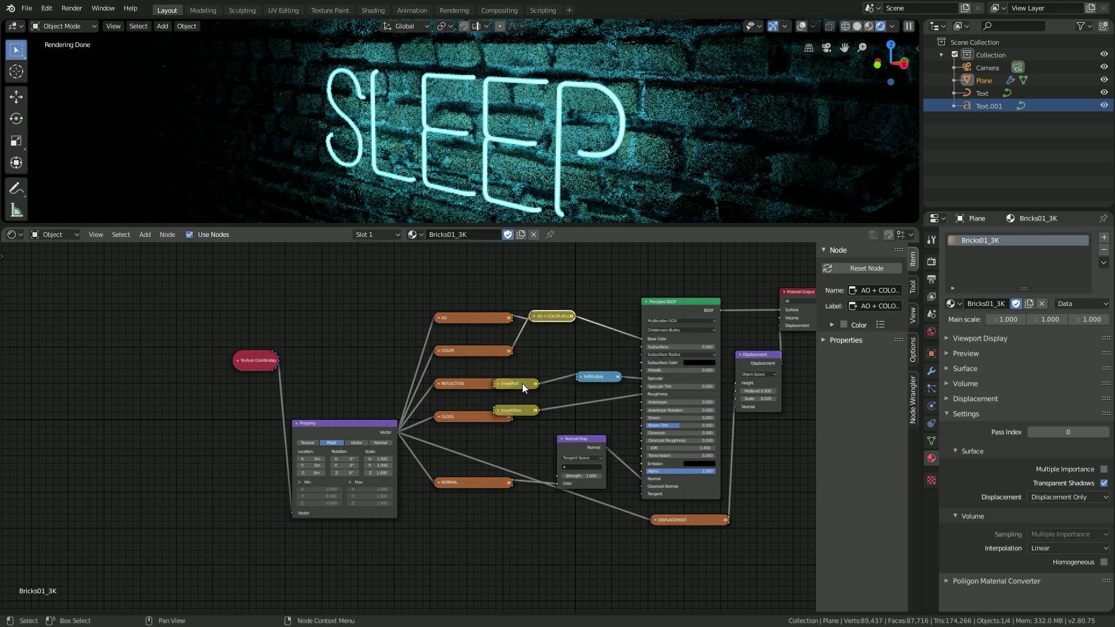
drag(524, 387, 550, 369)
drag(514, 410, 575, 413)
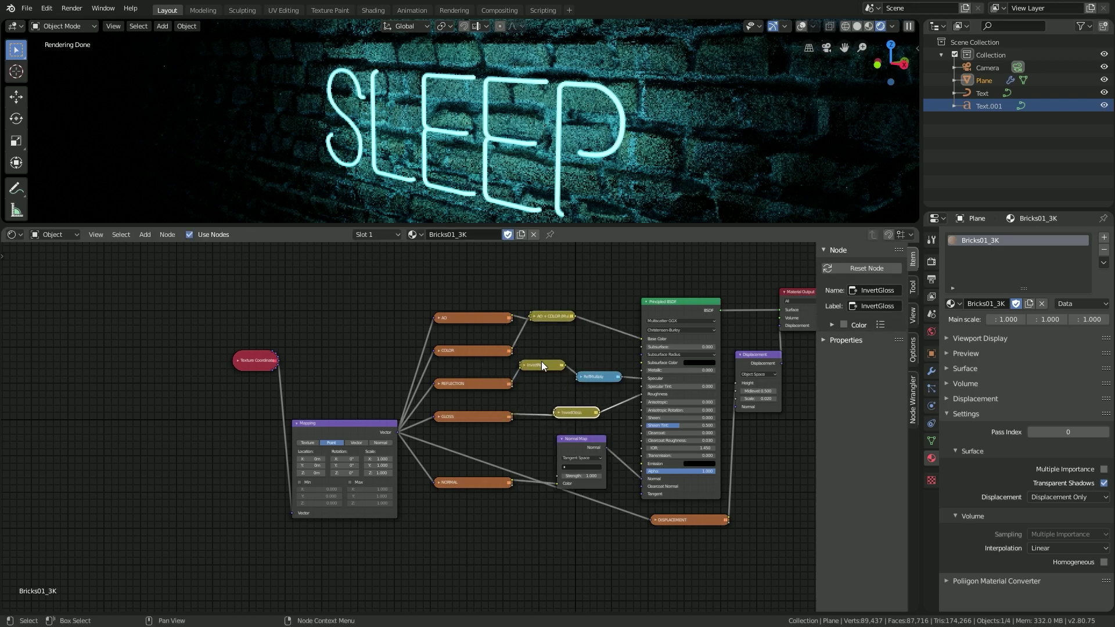
drag(261, 365, 251, 522)
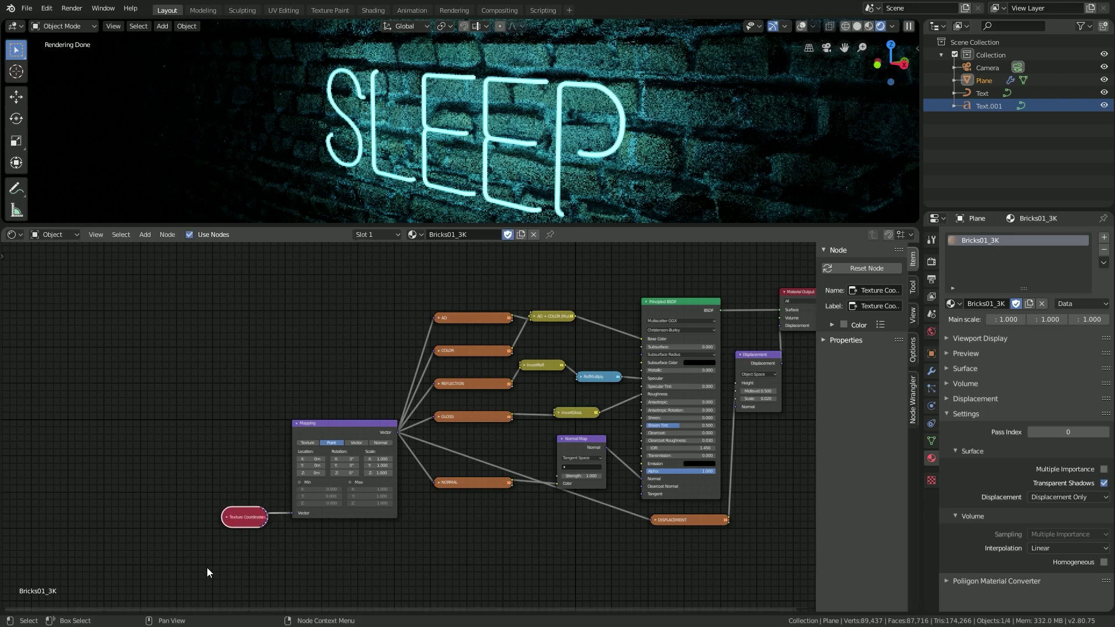
- Expand the AO and NORMAL texture nodes, moving AO away from the other textures and NORMAL further down
middle_drag(206, 567, 336, 502)
scroll(350, 500, up, 3)
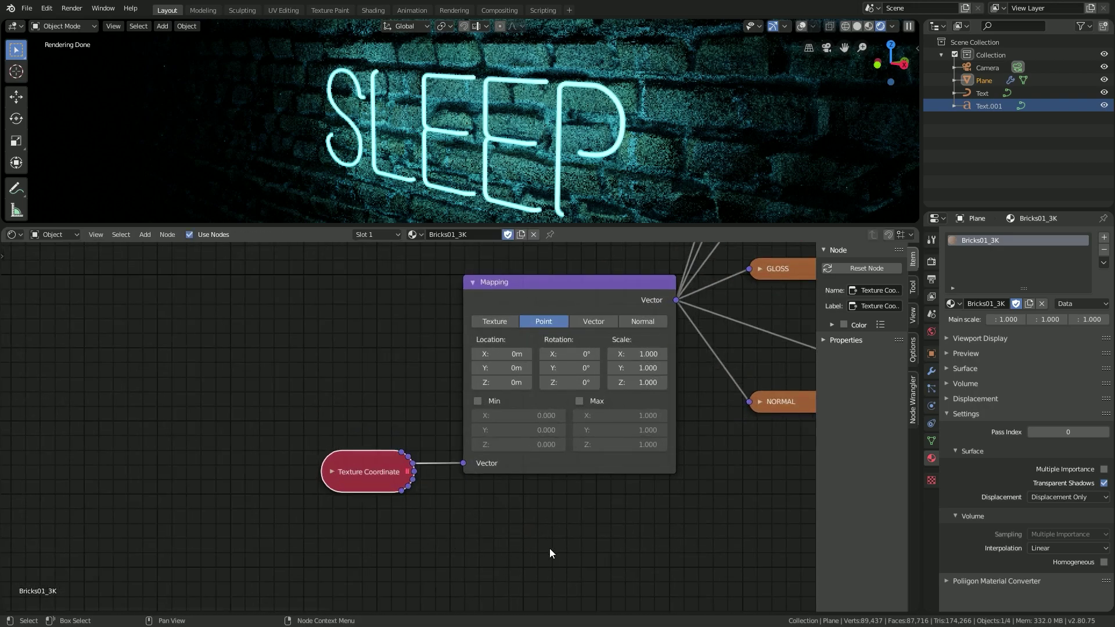
middle_drag(766, 301, 453, 447)
scroll(453, 447, down, 2)
scroll(454, 451, down, 1)
click(443, 272)
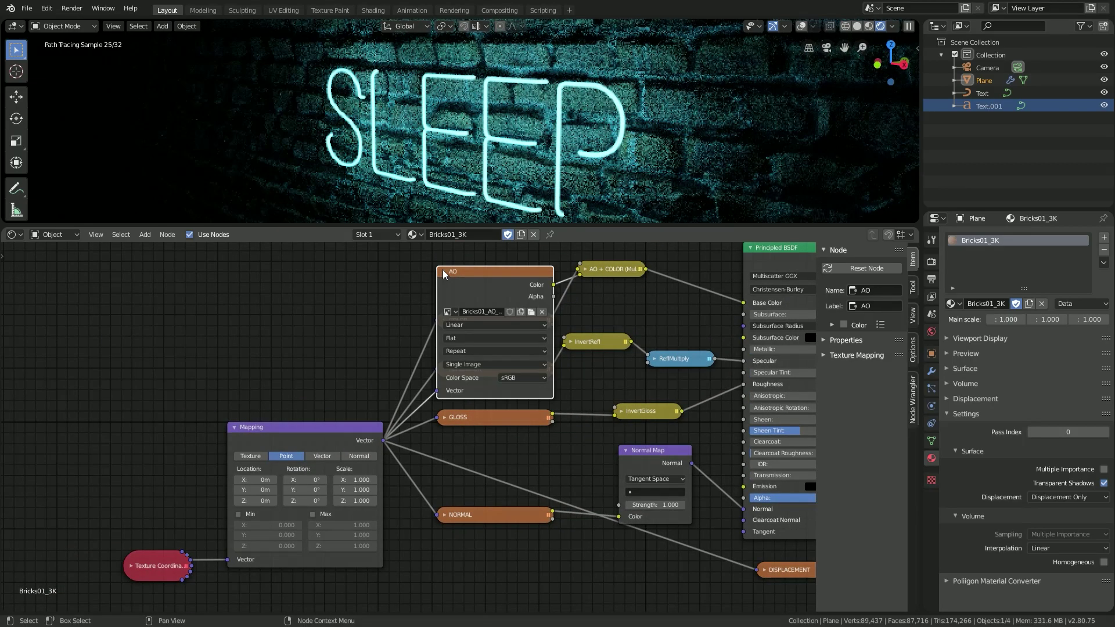
drag(503, 272, 361, 259)
click(444, 515)
drag(476, 514, 463, 577)
- Expand the GLOSS, COLOR and REFLECTION texture nodes, lowering GLOSS slightly and moving COLOR up to make room
click(443, 417)
drag(468, 418, 462, 427)
scroll(473, 400, down, 4)
click(450, 349)
key(h)
drag(454, 347, 453, 257)
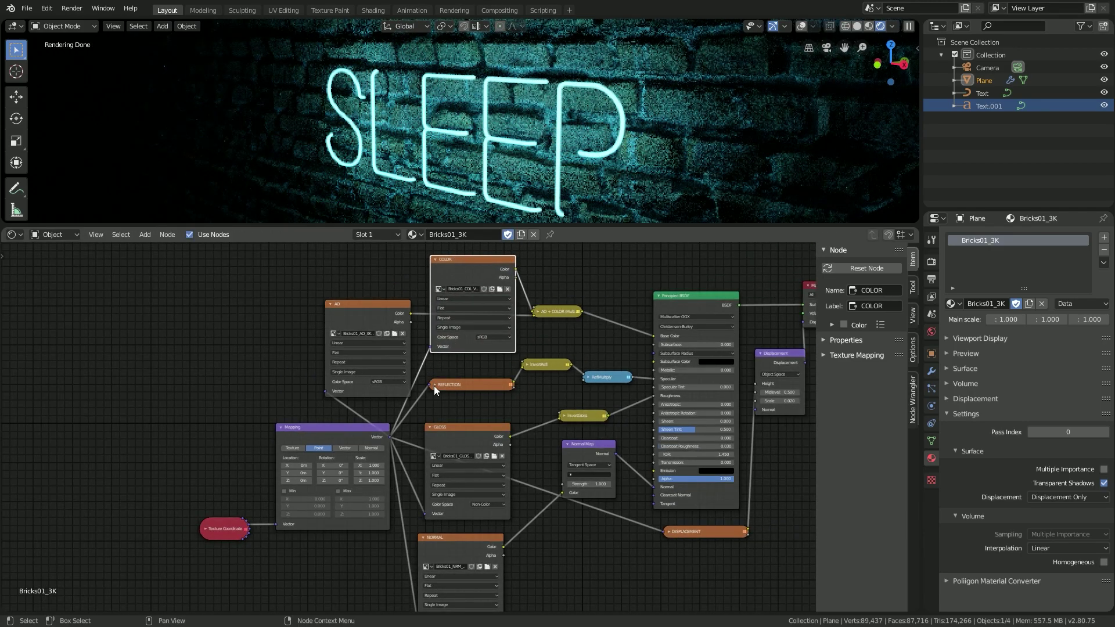
click(433, 386)
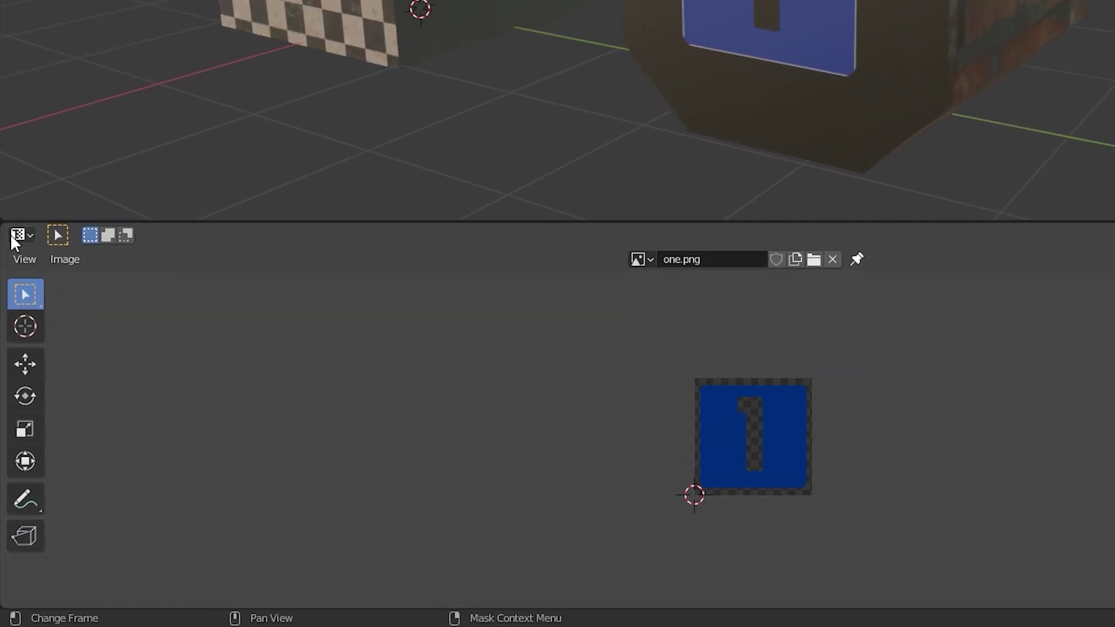
- Switch the image area to the Shader Editor and enlarge it upward
click(13, 382)
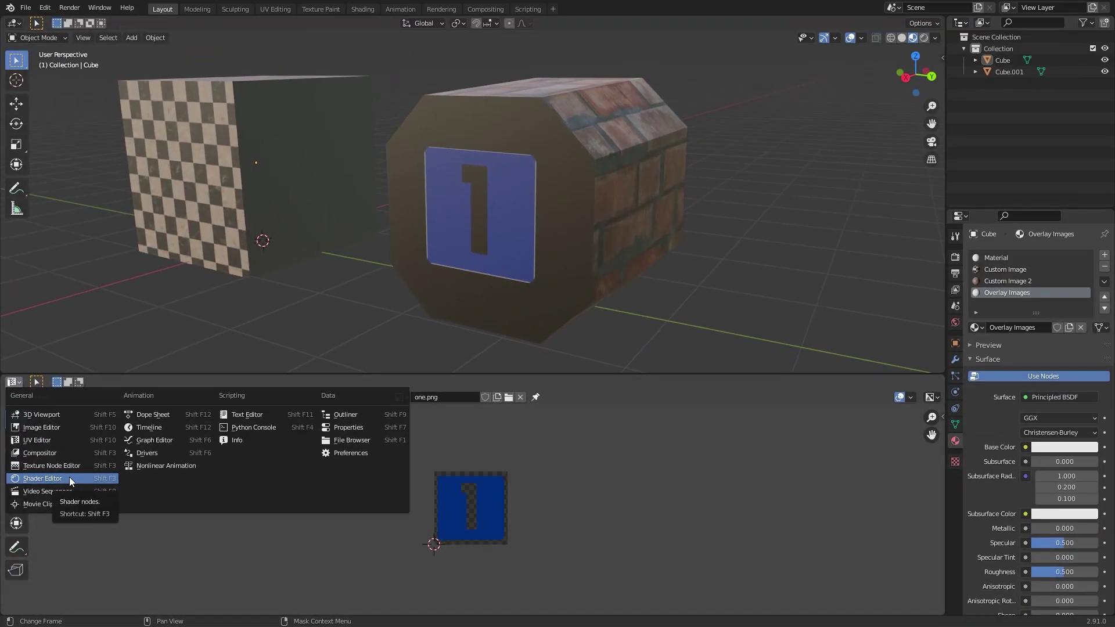
click(92, 430)
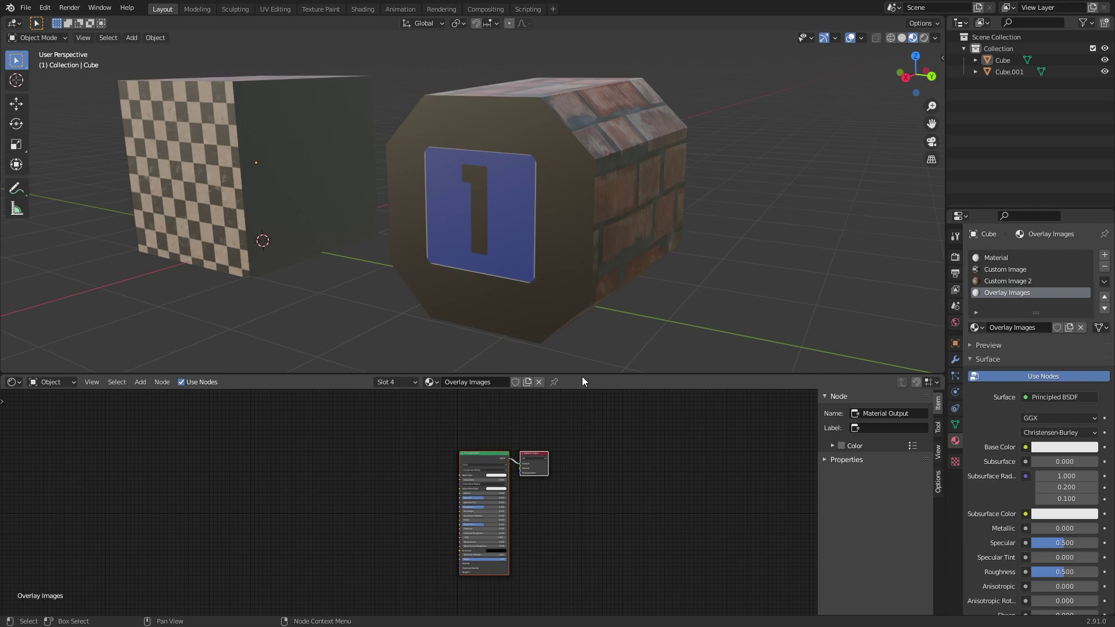
drag(582, 377, 564, 222)
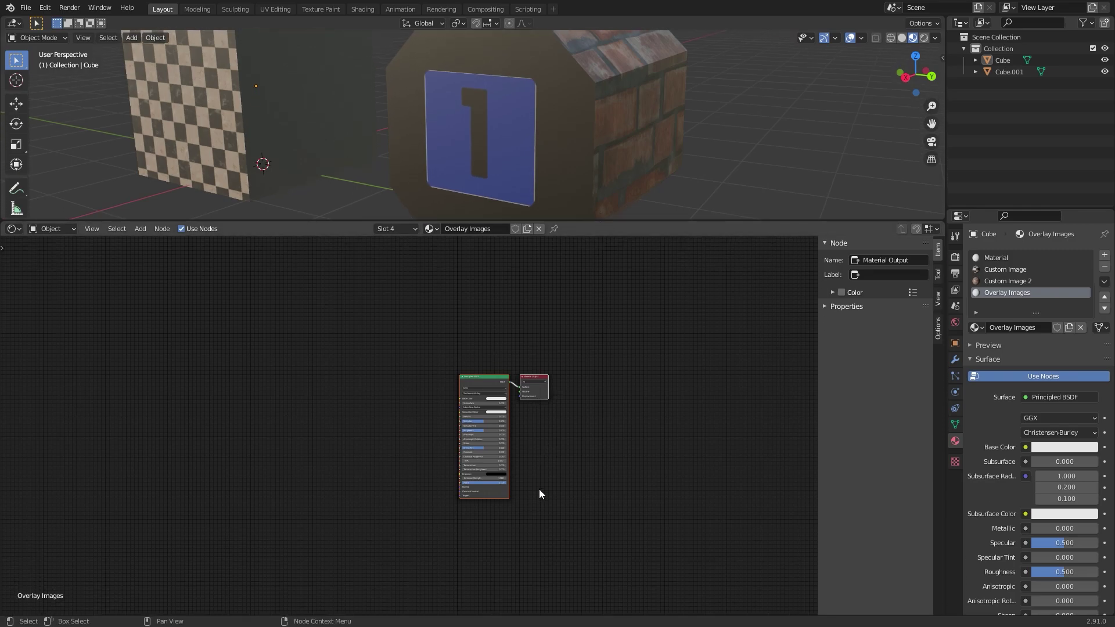
- Move the Principled BSDF and Material Output nodes of the Overlay Images material further apart
scroll(539, 494, up, 5)
scroll(685, 453, down, 1)
middle_drag(699, 440, 566, 414)
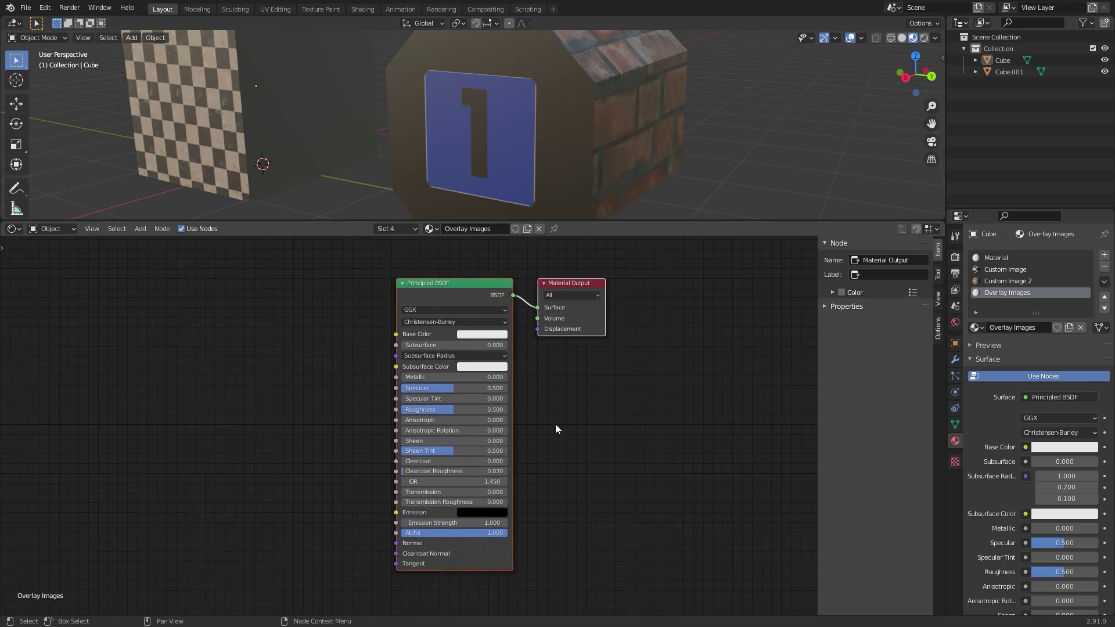
drag(468, 285, 408, 288)
drag(540, 280, 598, 274)
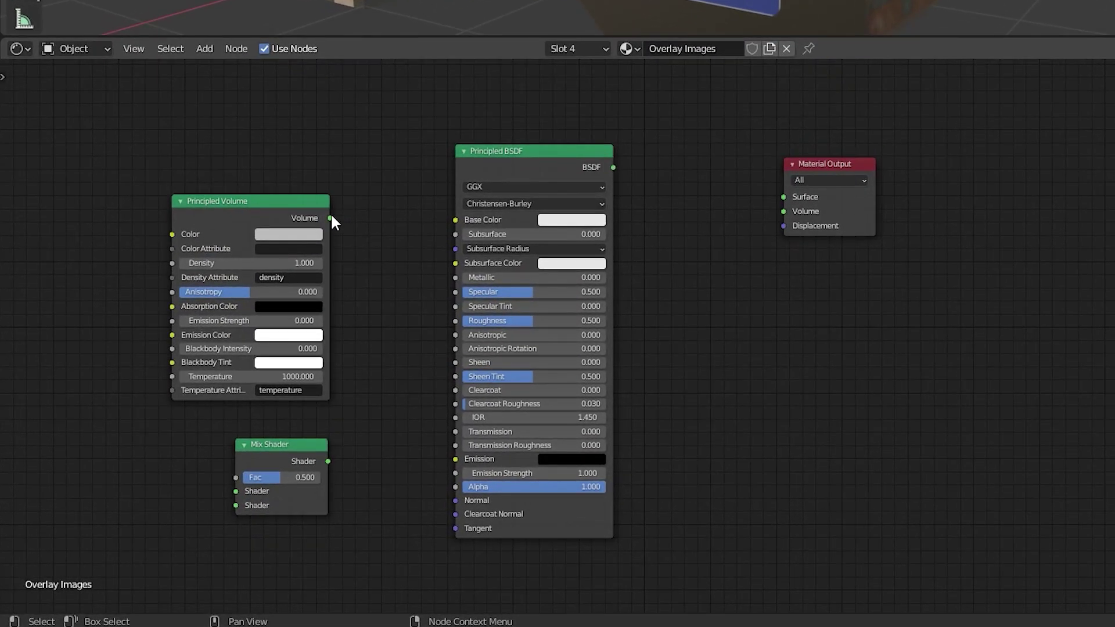
- Try linking the Principled Volume and Mix Shader outputs to several Principled BSDF inputs
drag(329, 218, 455, 220)
drag(330, 218, 456, 307)
drag(328, 463, 458, 308)
drag(328, 461, 405, 453)
drag(458, 424, 458, 422)
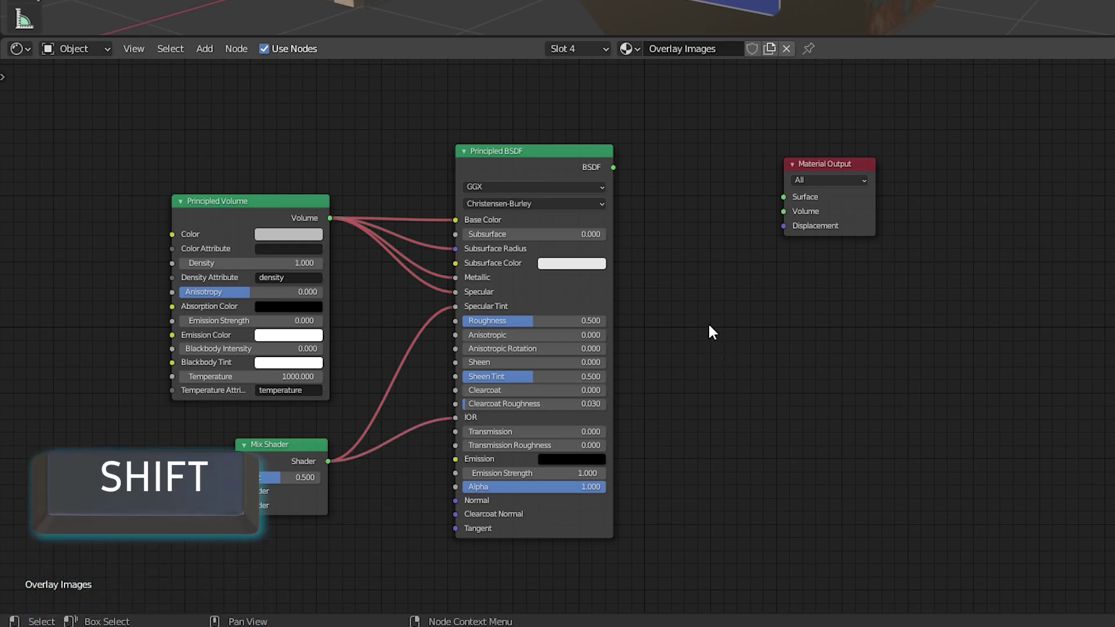
- Search for "mix" and add a MixRGB node between the Principled BSDF and Material Output
key(shift+a)
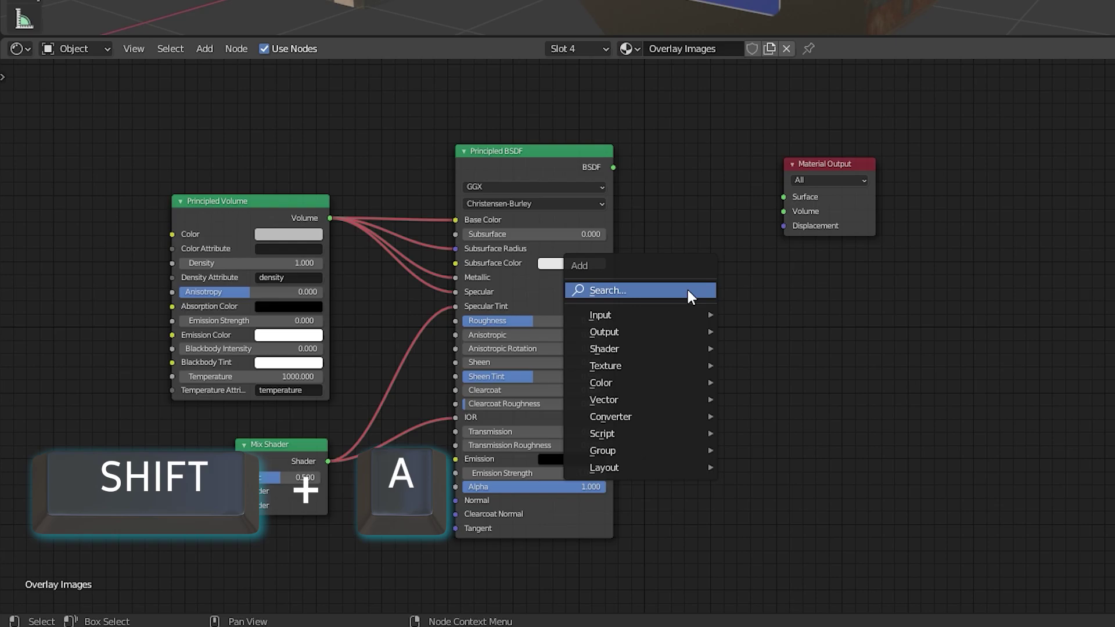
click(688, 290)
text(mix)
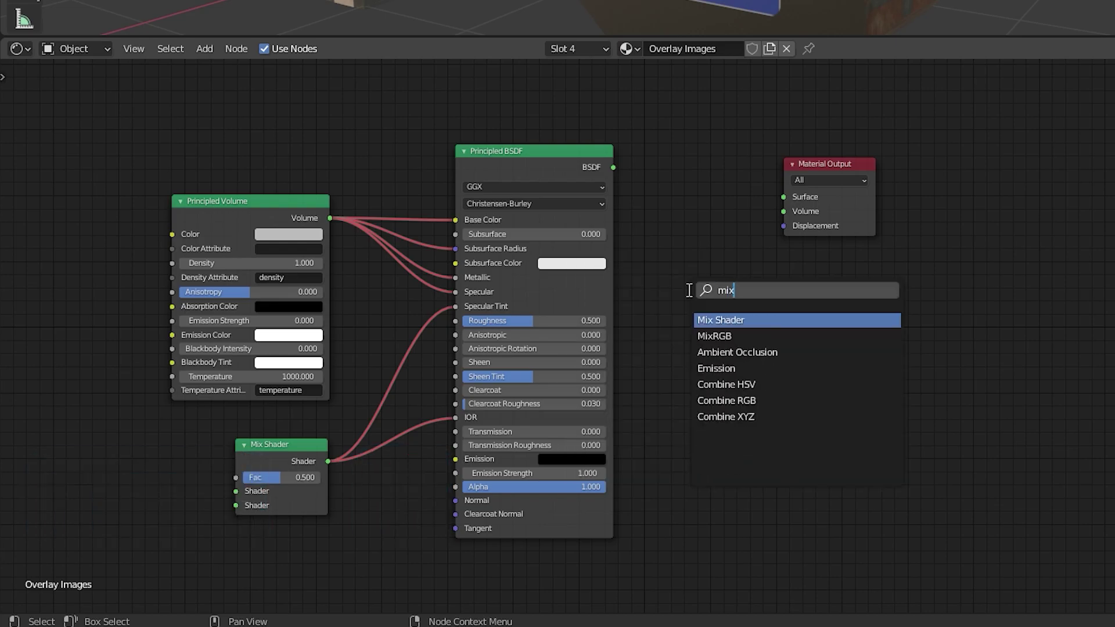
click(718, 336)
click(753, 345)
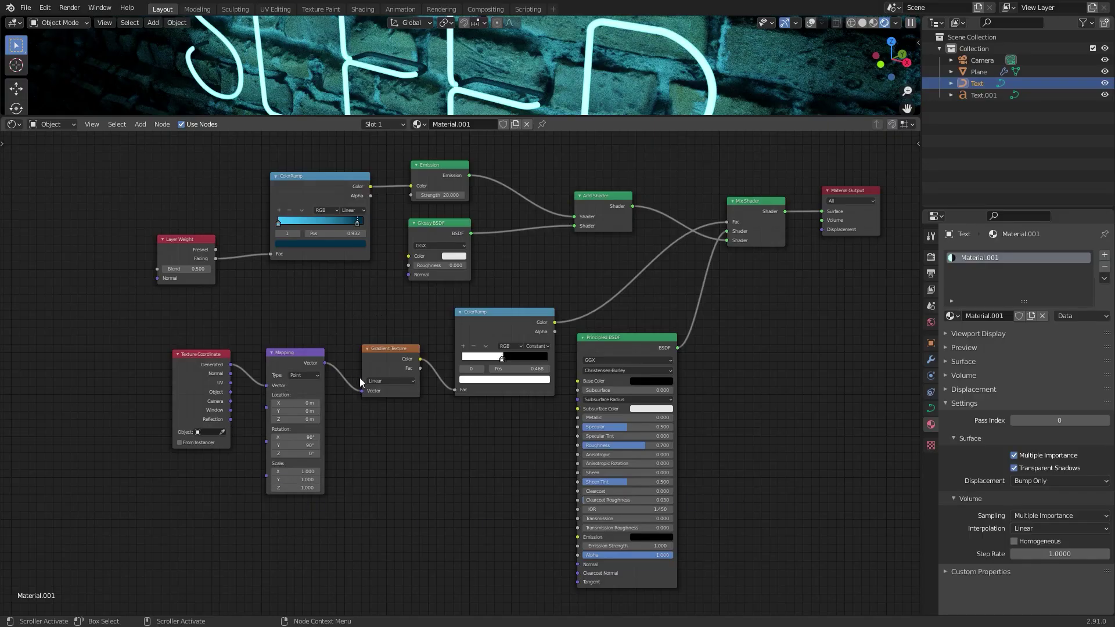
- Tidy the Layer Weight, blue ColorRamp, Emission and Glossy BSDF nodes of the neon text material by shifting them slightly
mouse_move(186, 239)
mouse_down()
mouse_move(113, 195)
mouse_move(151, 246)
mouse_move(189, 223)
mouse_up()
drag(352, 175, 357, 175)
drag(92, 142, 499, 293)
mouse_move(440, 222)
mouse_down()
mouse_move(421, 228)
mouse_move(415, 211)
mouse_move(404, 216)
mouse_move(464, 220)
mouse_move(429, 221)
mouse_up()
click(533, 265)
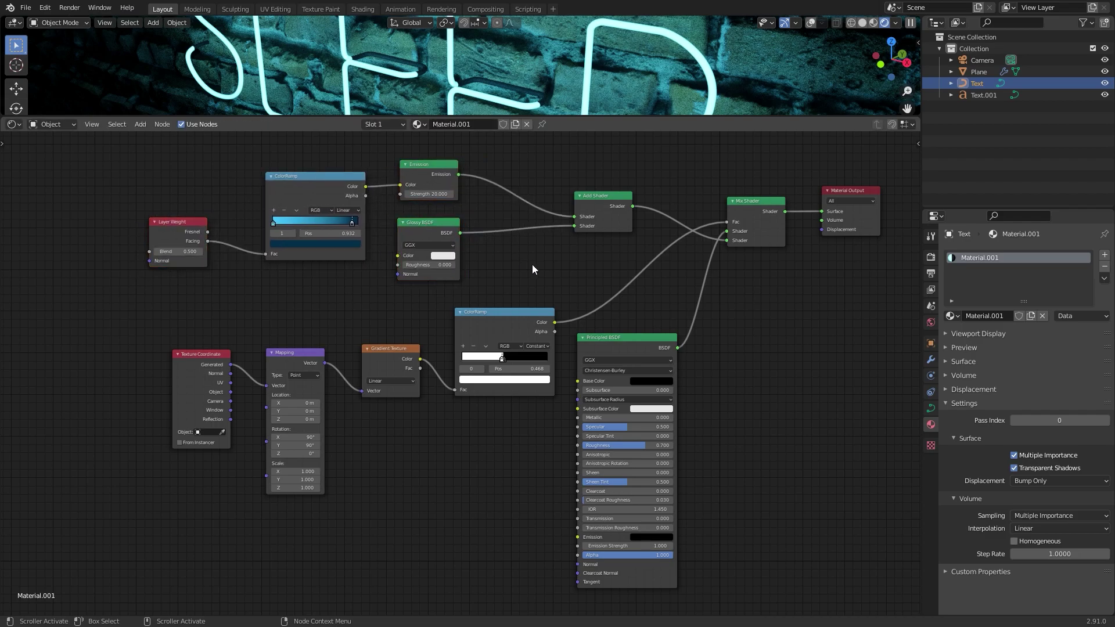
- Collapse the Gradient Texture, lower ColorRamp, Mapping and Texture Coordinate nodes of the neon text material
click(366, 349)
click(367, 349)
click(367, 349)
click(460, 311)
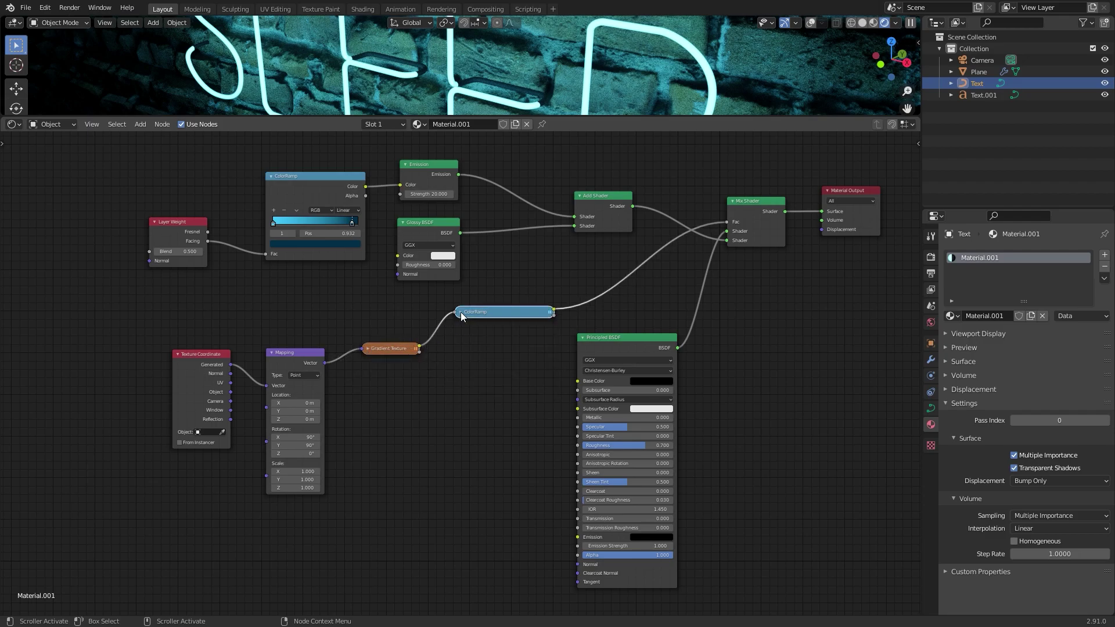
click(270, 353)
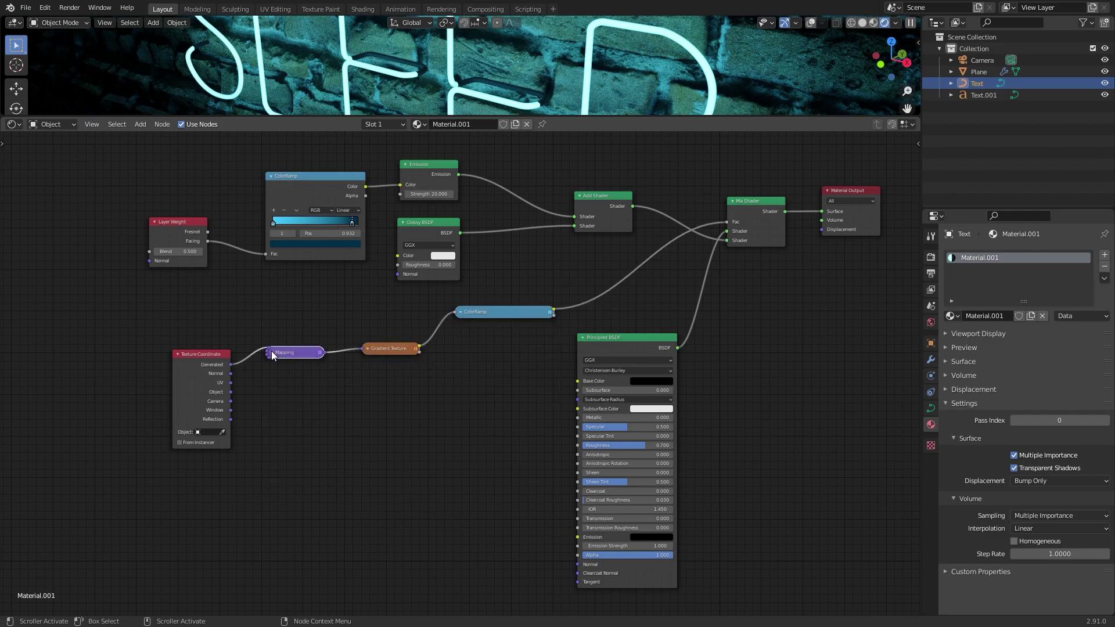
click(177, 353)
- Expand the collapsed Texture Coordinate, Mapping, Gradient Texture and lower ColorRamp nodes again
click(177, 355)
click(271, 353)
click(367, 349)
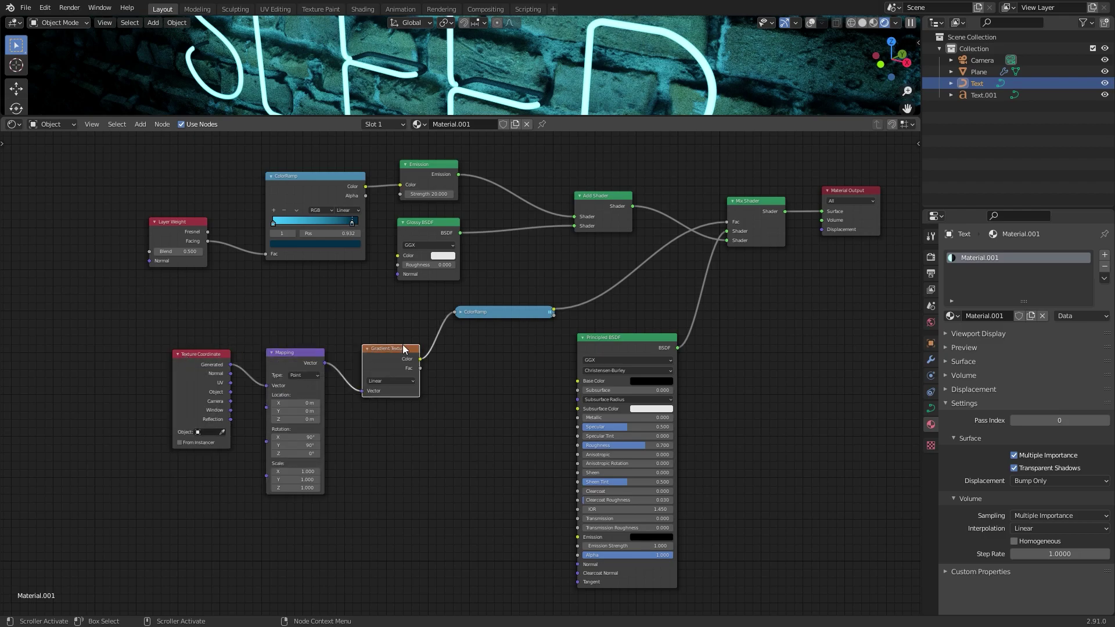
click(461, 312)
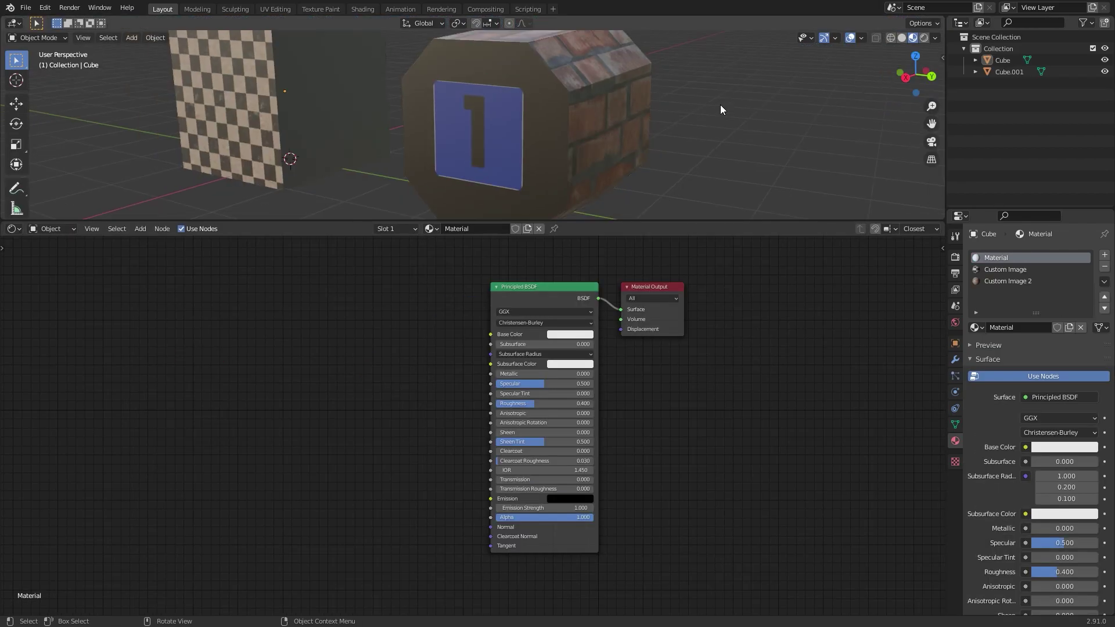
- Add a cube and move it along Z and Y to the free space beyond the brick-textured object
key(shift+a)
mouse_move(712, 114)
click(755, 126)
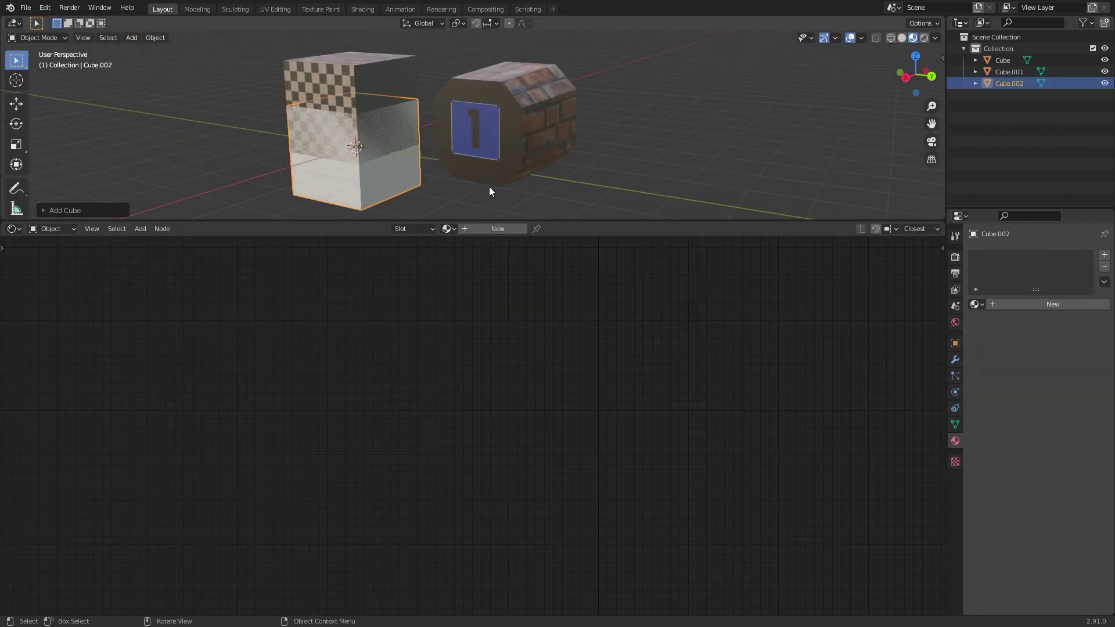
key(g)
key(z)
key(y)
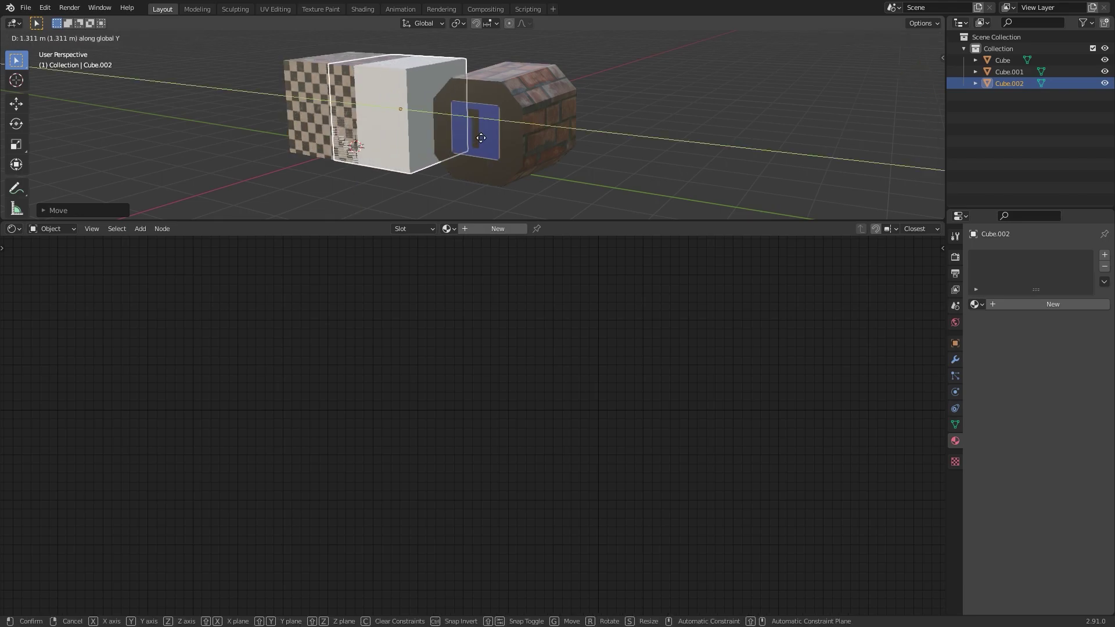
click(724, 169)
shift+middle_drag(789, 169, 664, 153)
scroll(664, 154, up, 1)
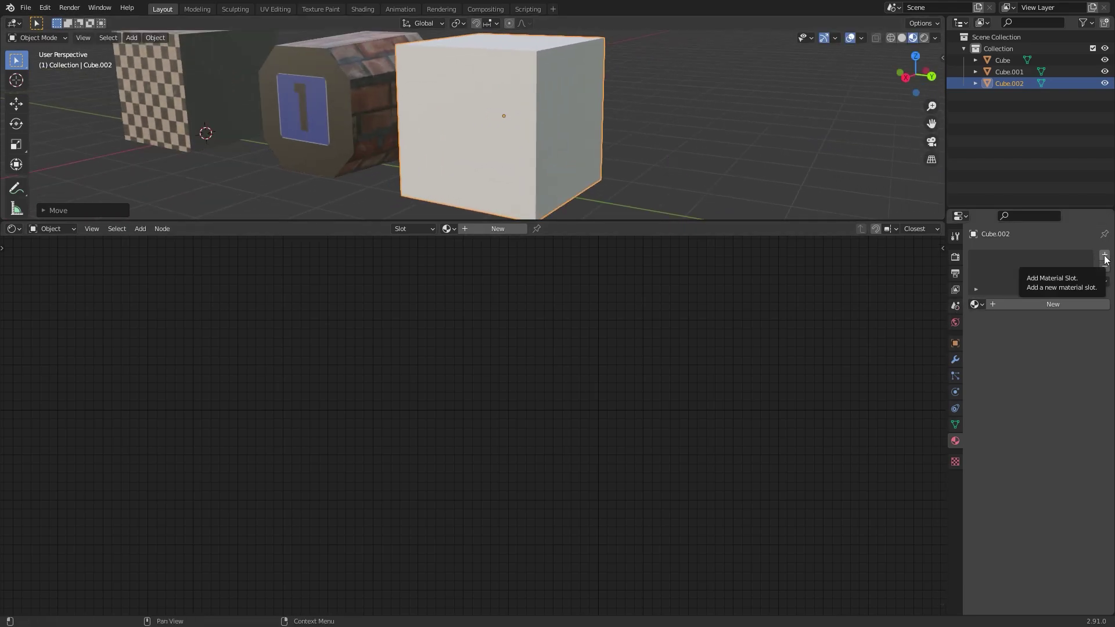
- Give the new cube a material named "Overlay Image" and enter Edit Mode with nothing selected
click(1045, 306)
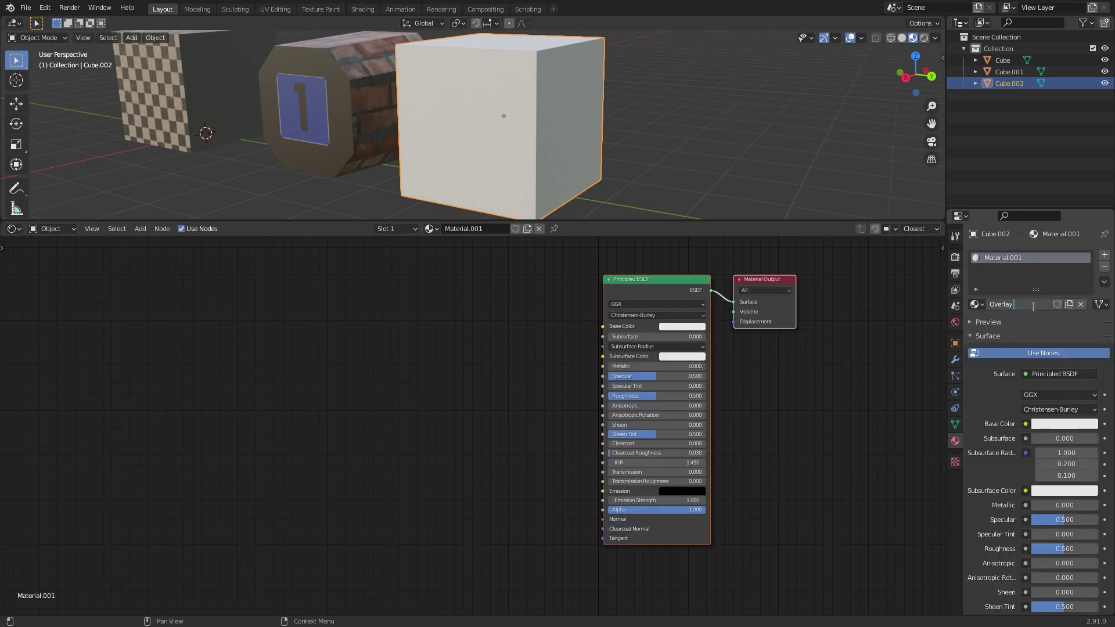
key(Return)
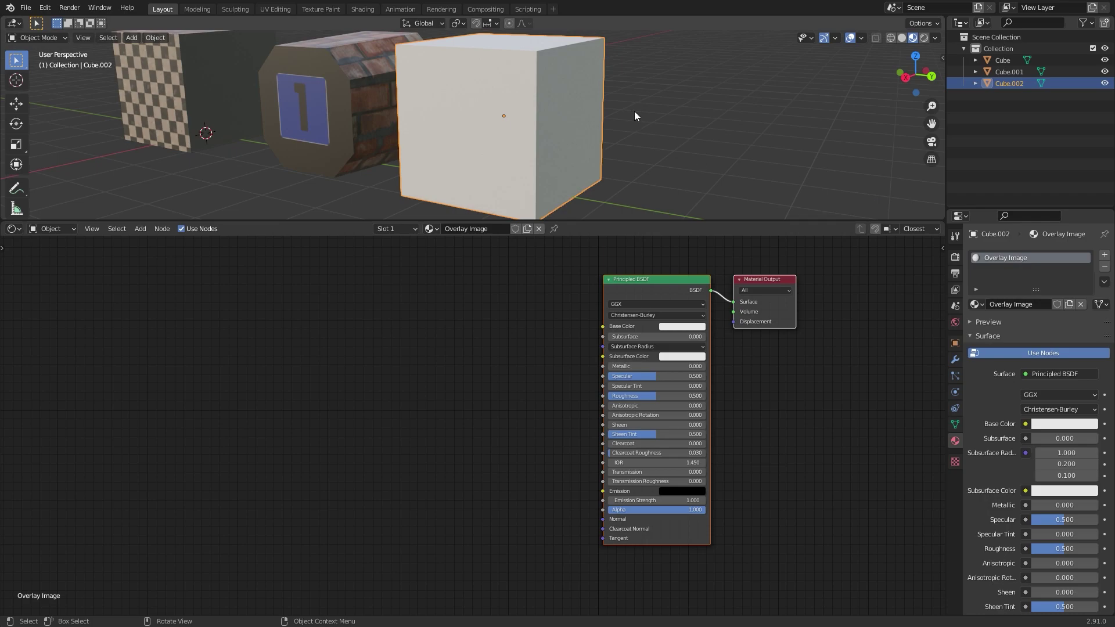
key(Tab)
key(alt+a)
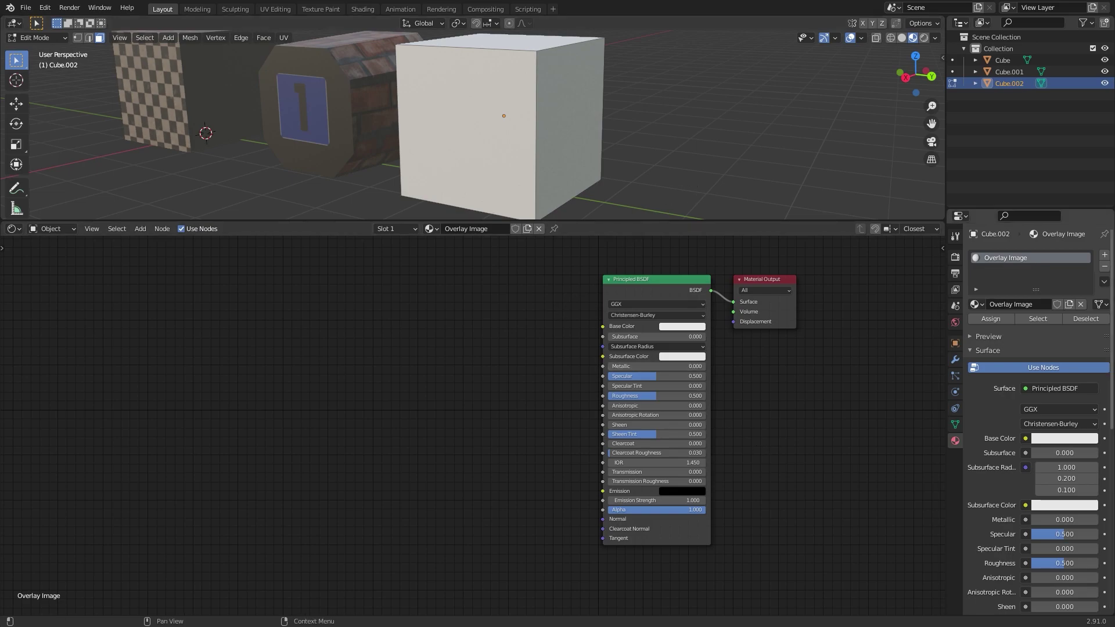
- Bring the "exit sign big" PNG from the File Explorer folder "New" into the node graph, placing it beside the Principled BSDF
key(alt+Tab)
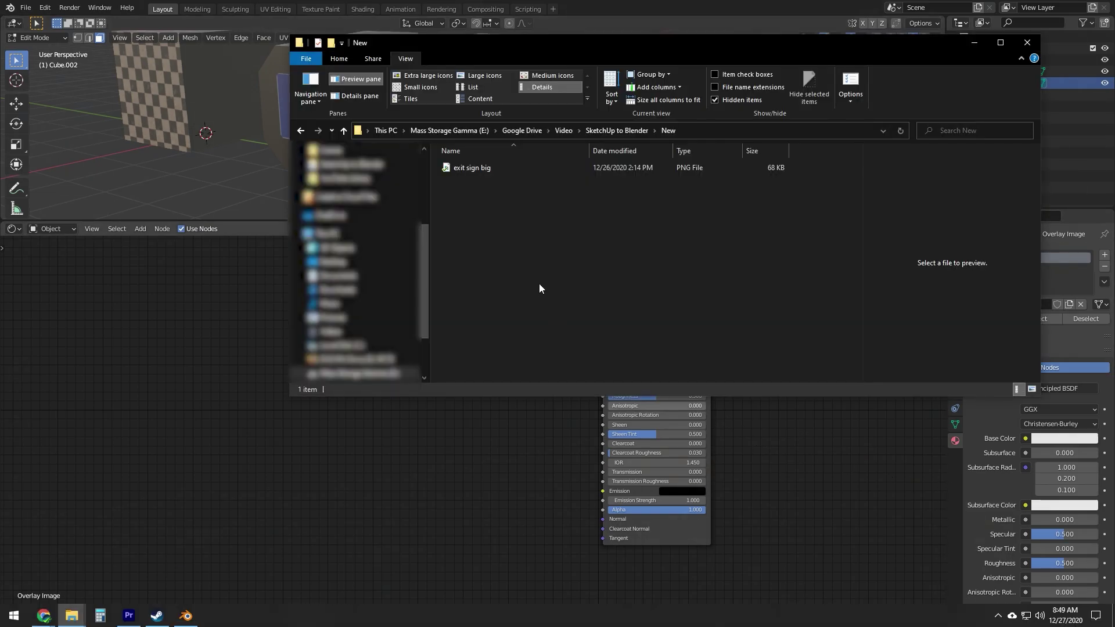
click(508, 169)
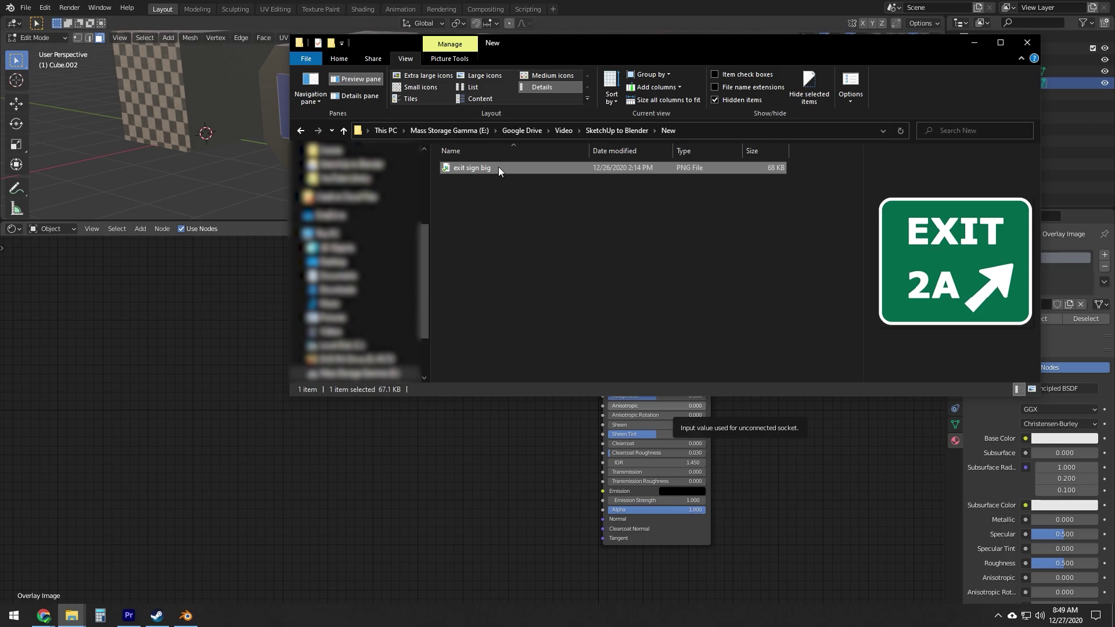
drag(505, 168, 480, 412)
drag(458, 460, 457, 458)
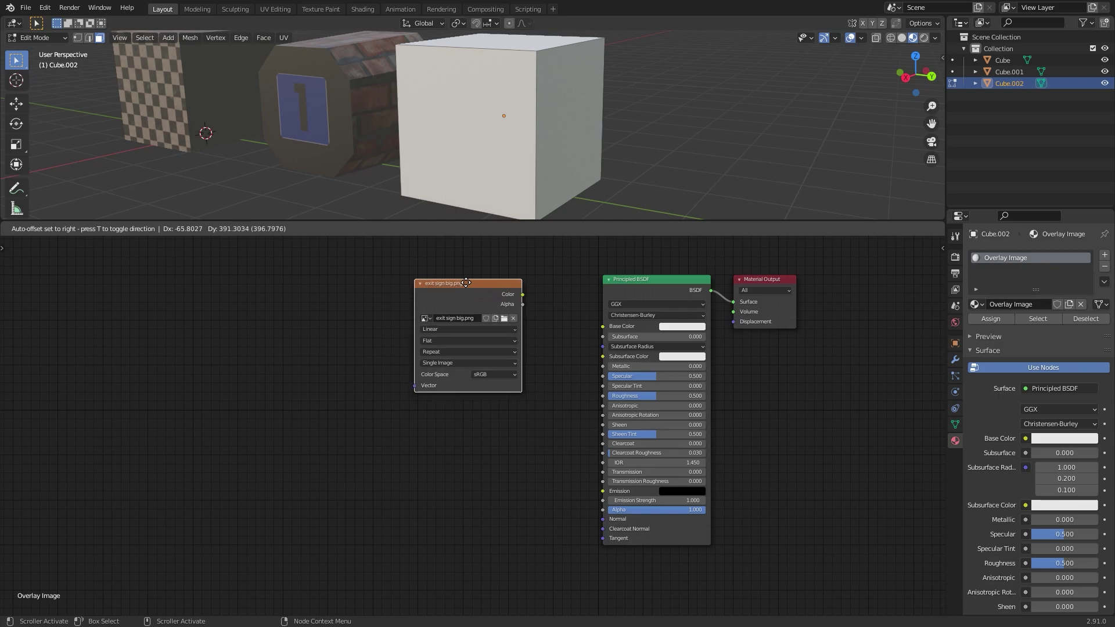
click(456, 261)
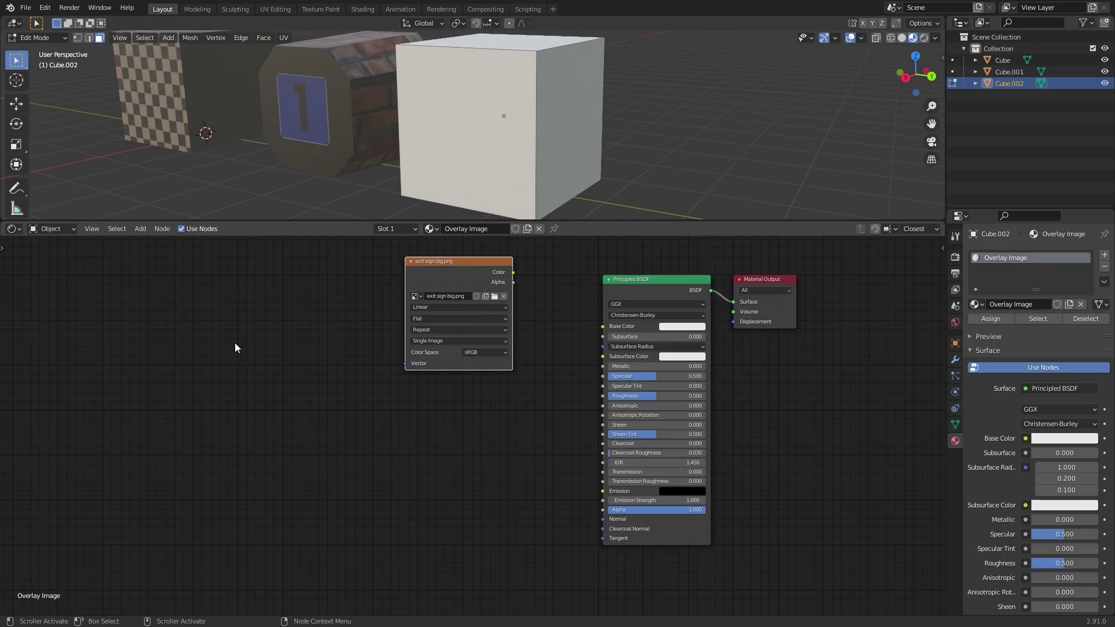
- Add a second Image Texture node loaded with exit sign big.png, and delete that duplicate node
key(shift+a)
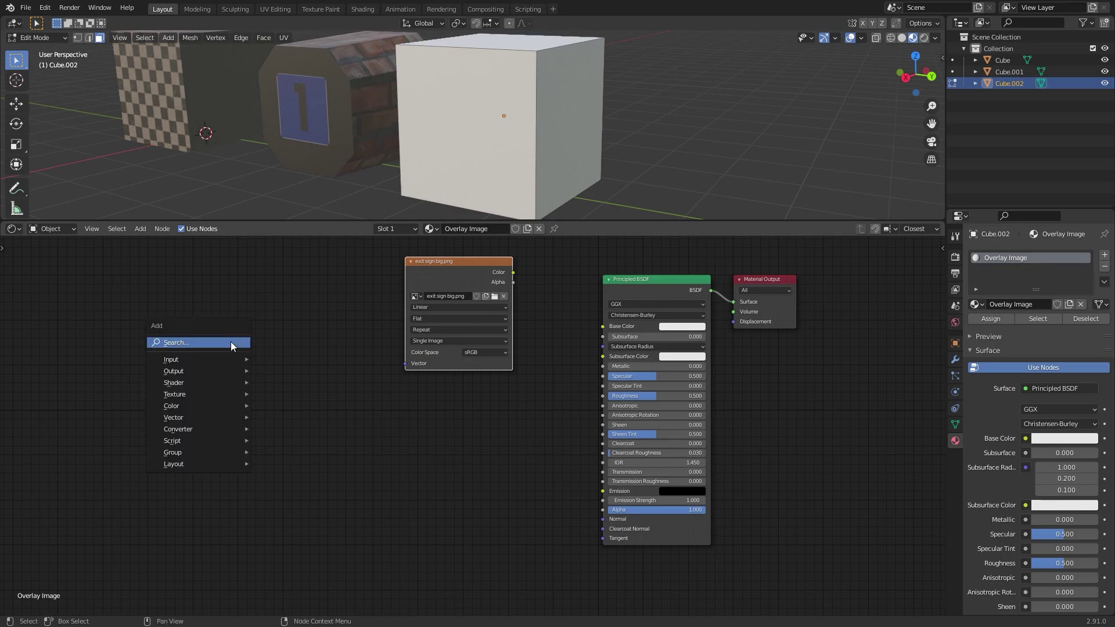
mouse_move(228, 396)
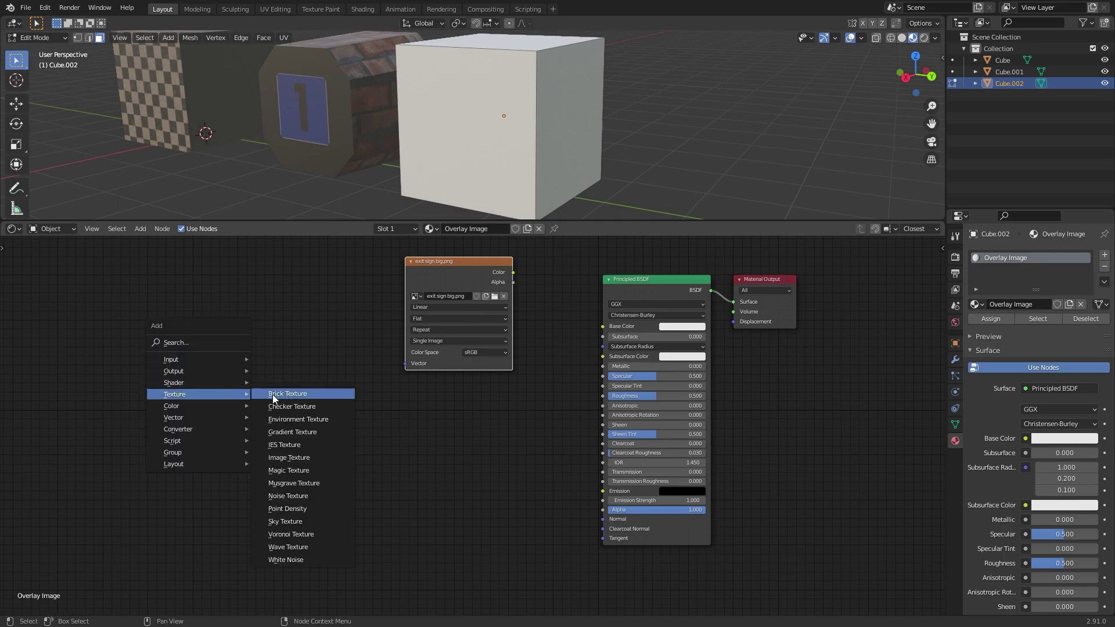
click(319, 459)
click(431, 460)
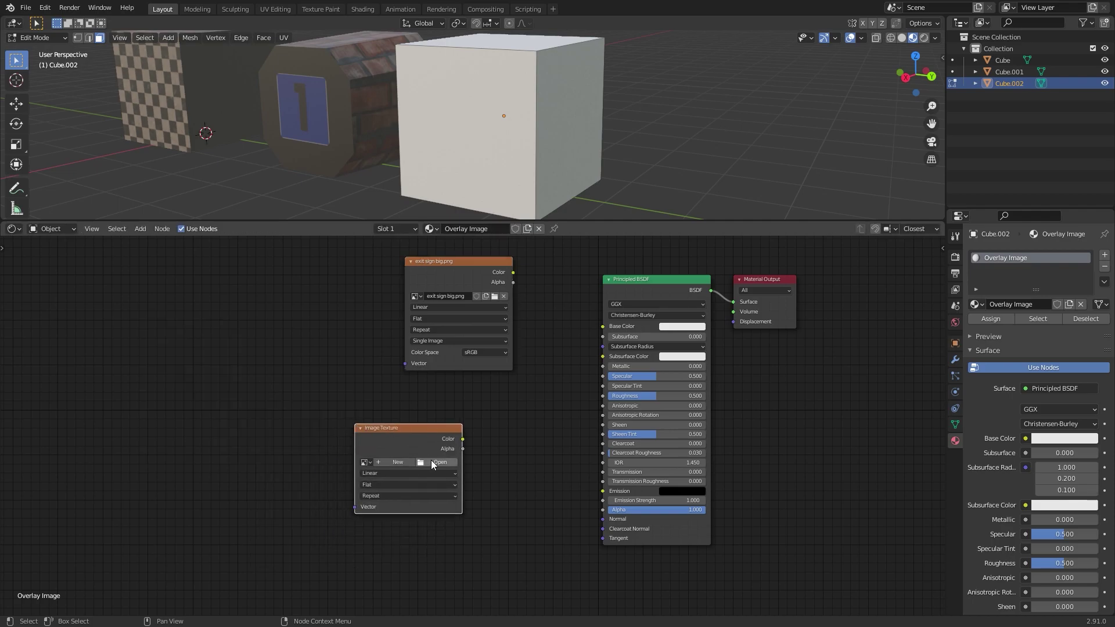
click(432, 463)
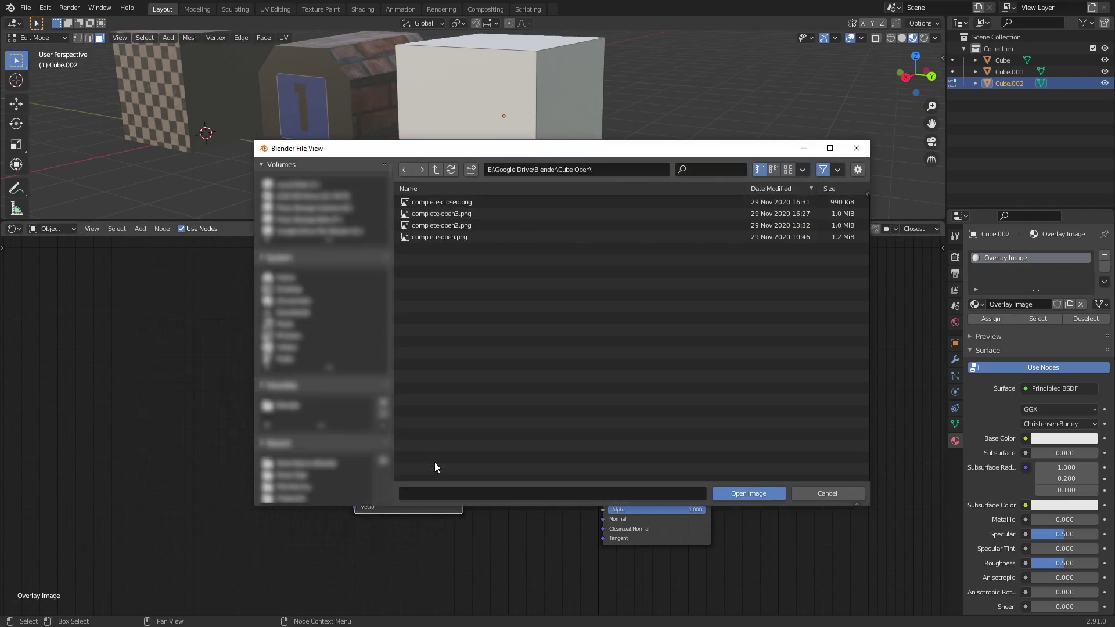
click(323, 464)
double_click(441, 202)
click(443, 202)
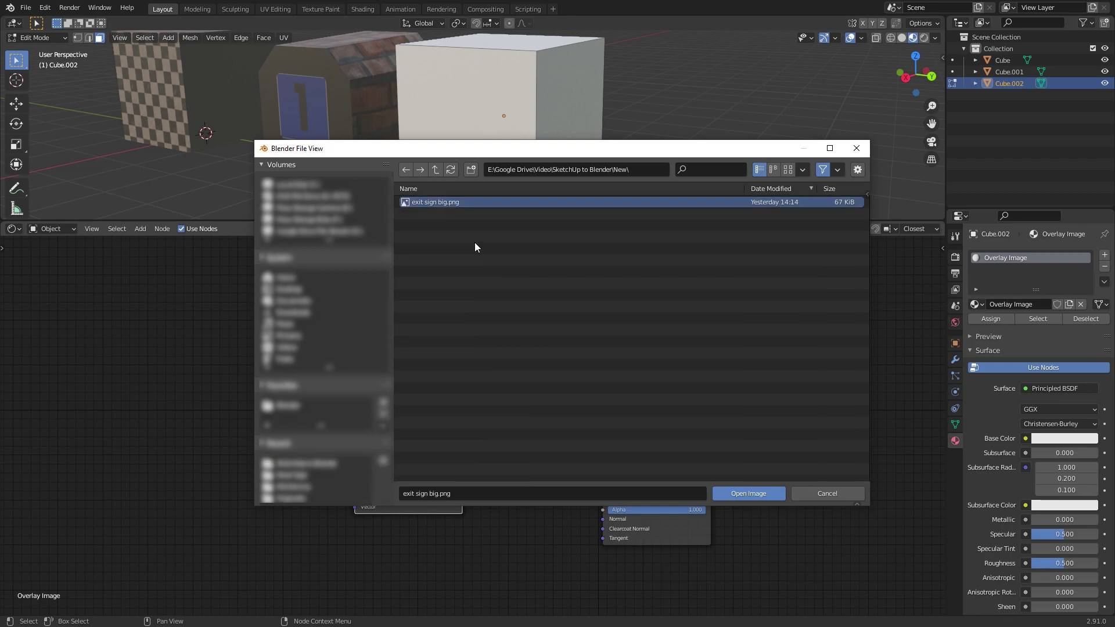
click(760, 494)
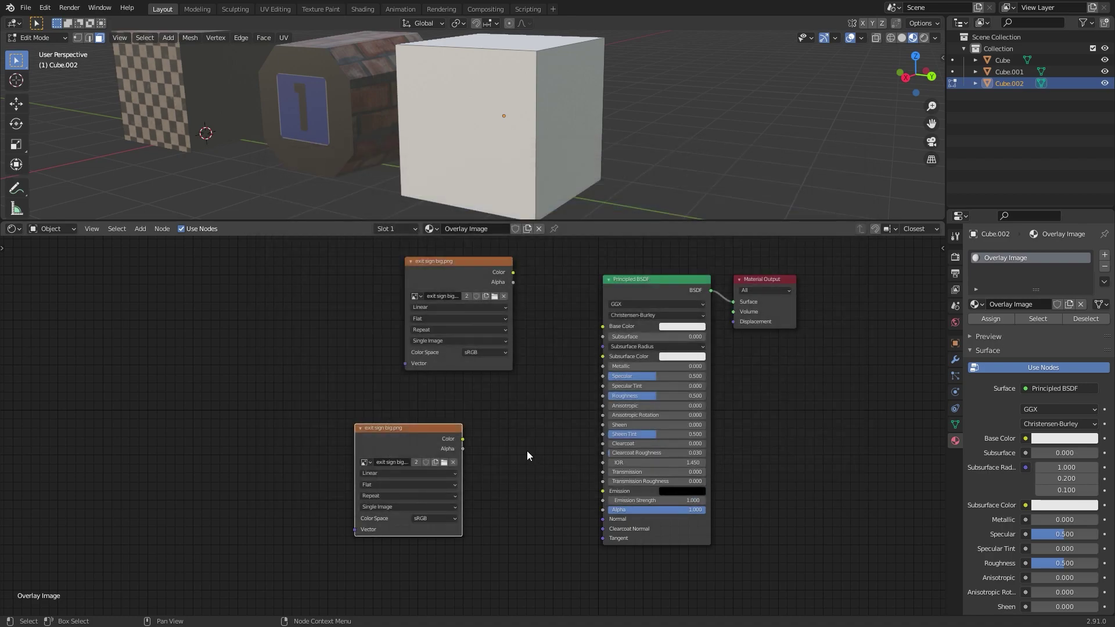
key(x)
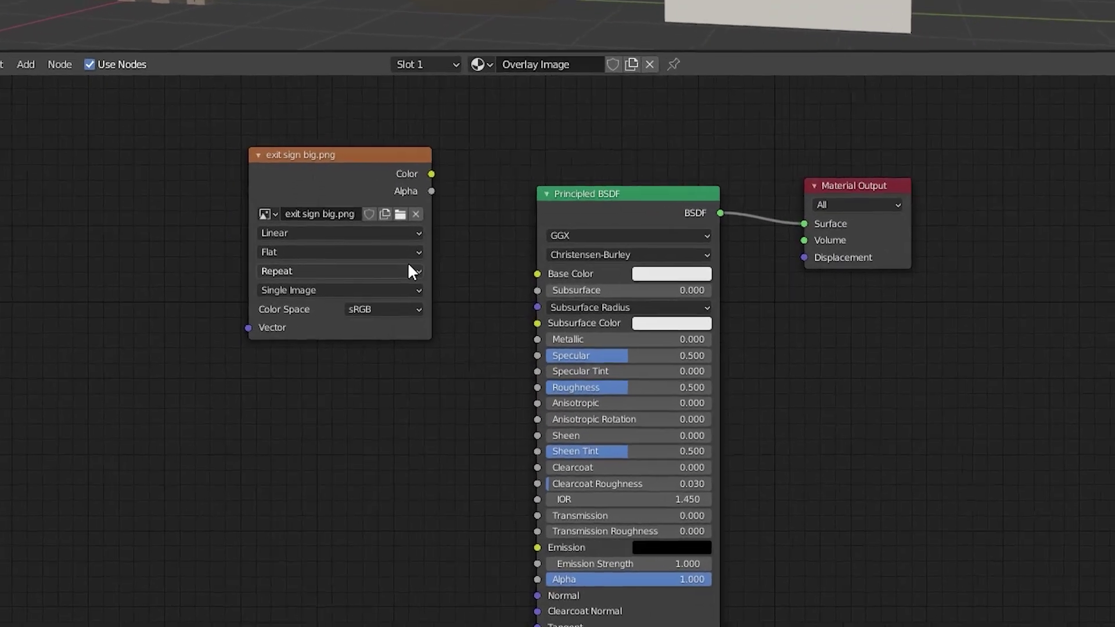
- Set the exit sign image node's extension to Clip and delete the Principled BSDF node
click(492, 329)
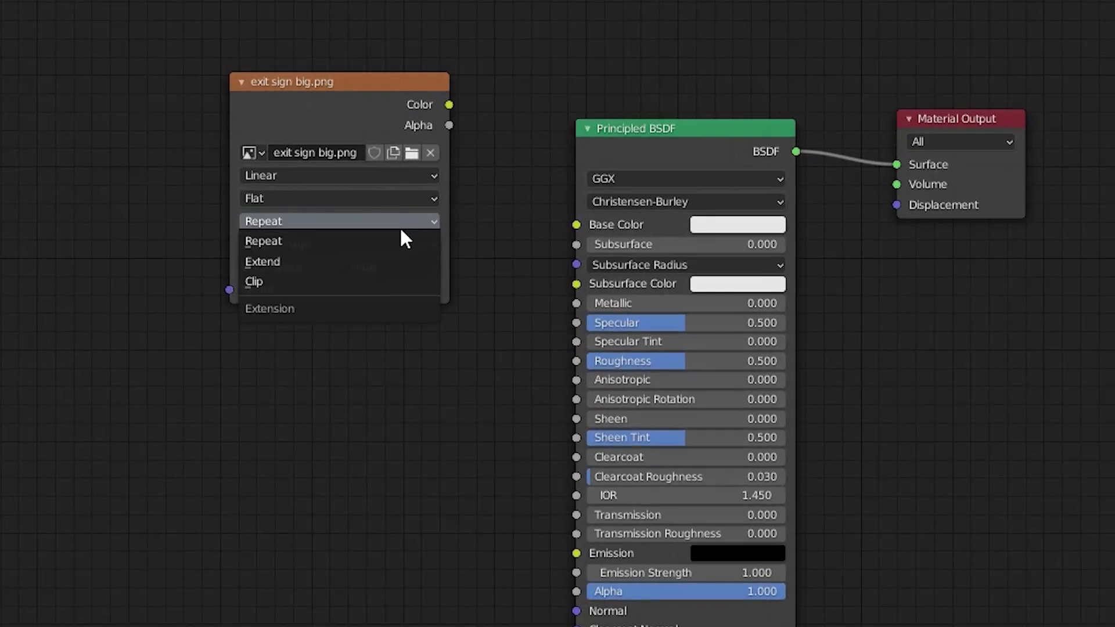
click(355, 278)
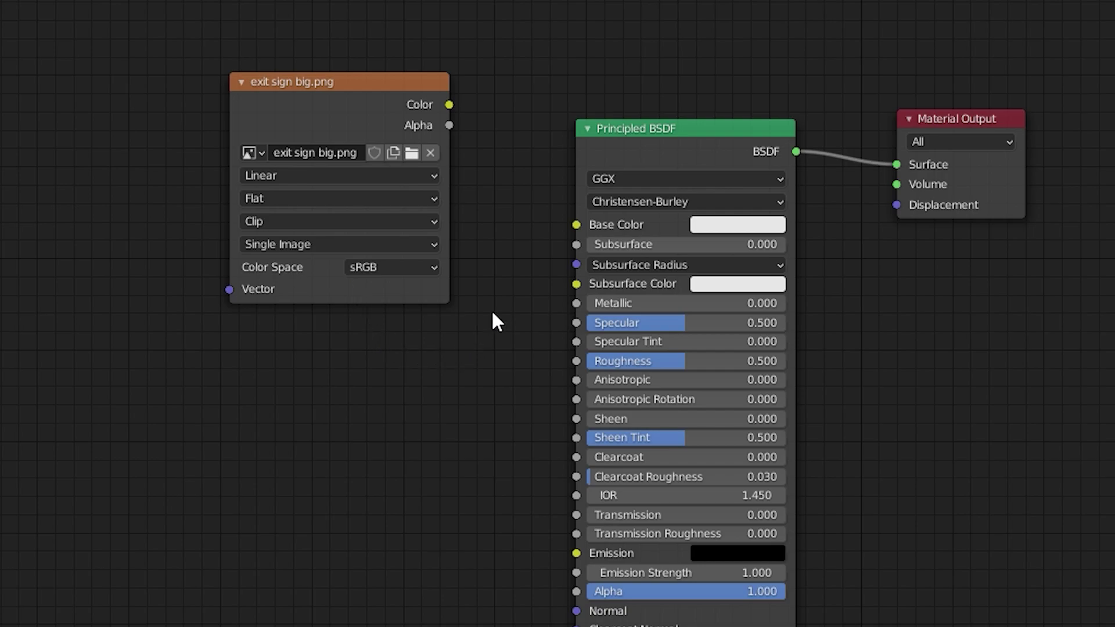
click(673, 130)
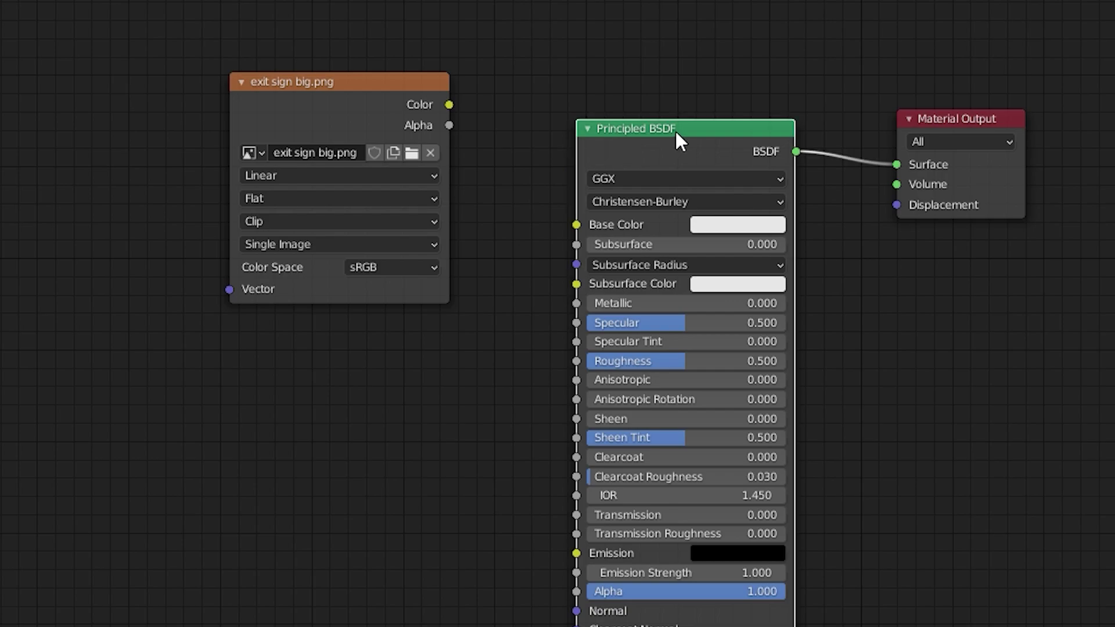
drag(677, 127, 674, 131)
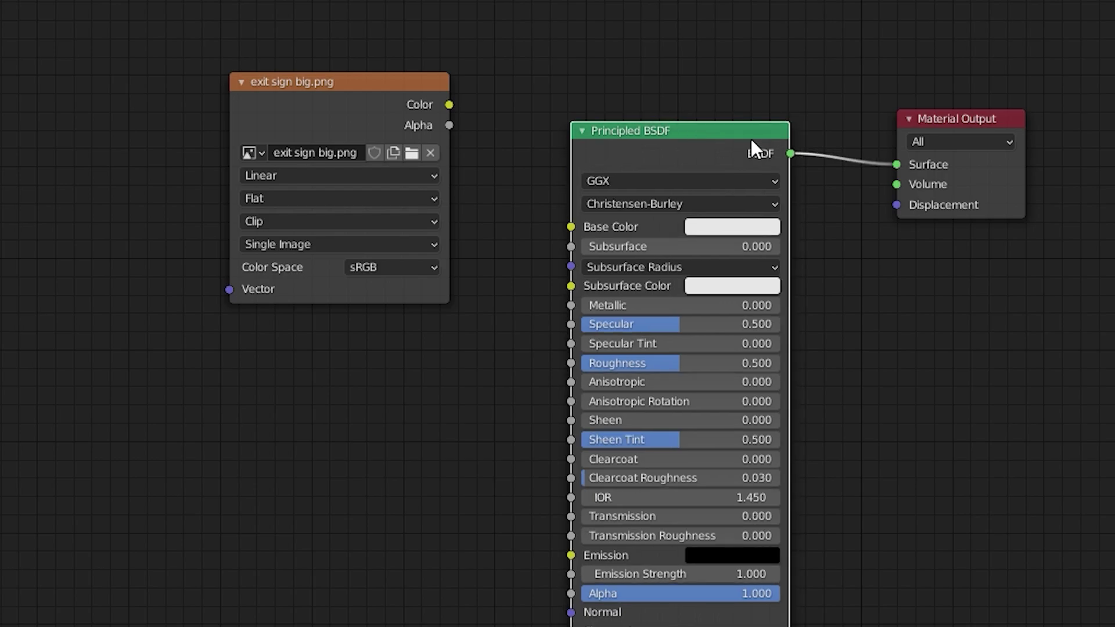
key(x)
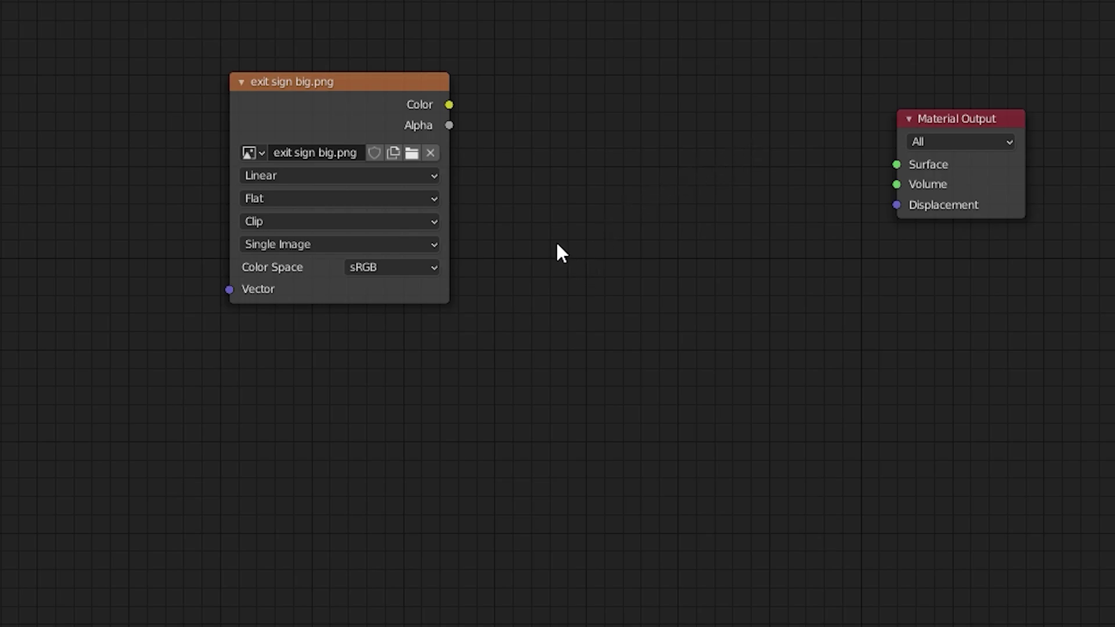
- Add a MixRGB node before the Material Output, linking the exit sign image's Color to Color2 and Alpha to Fac
key(shift+a)
mouse_move(540, 339)
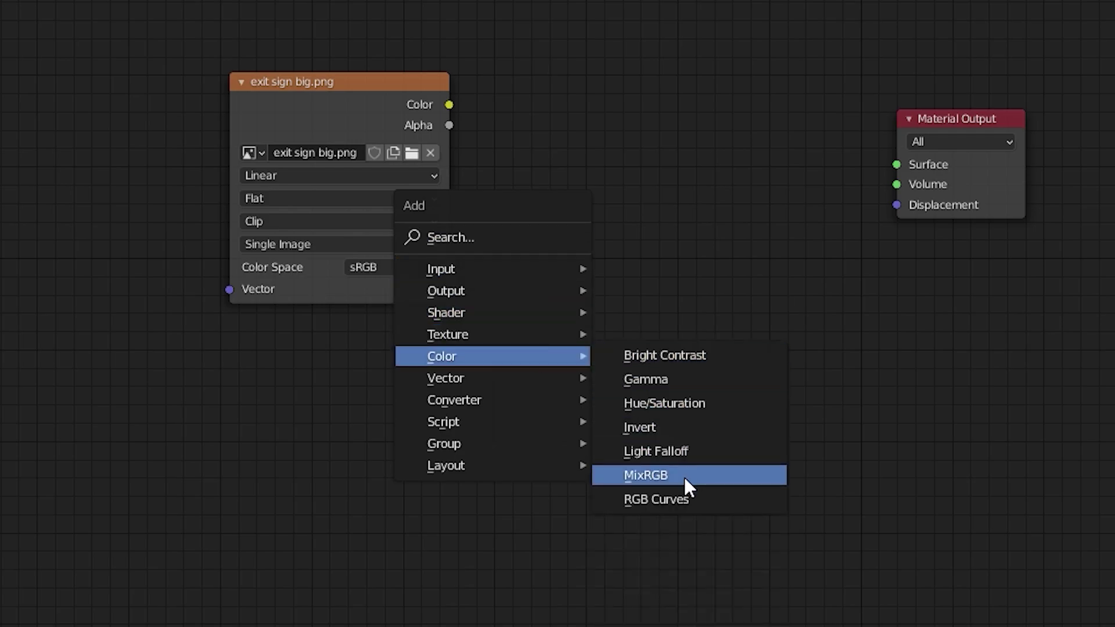
click(684, 476)
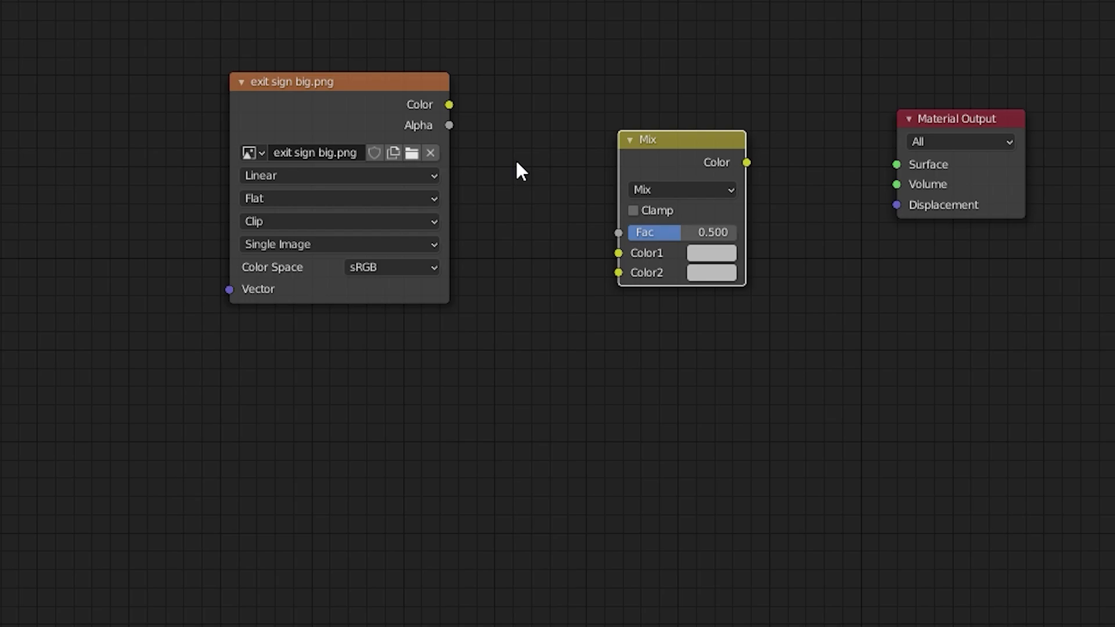
drag(448, 104, 618, 273)
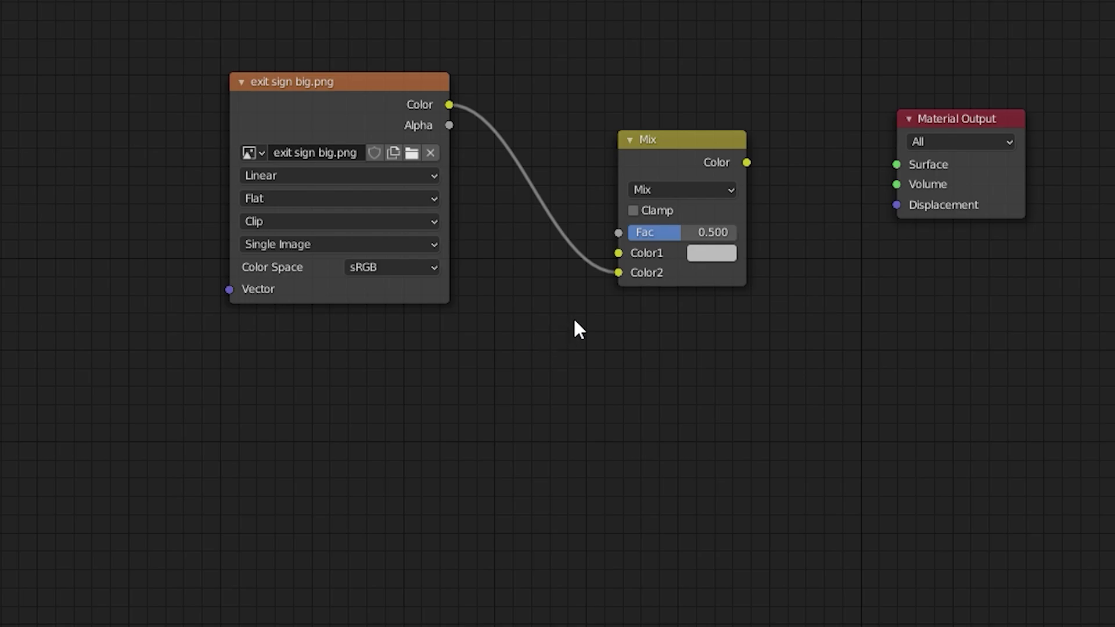
drag(618, 272, 455, 110)
drag(488, 155, 615, 234)
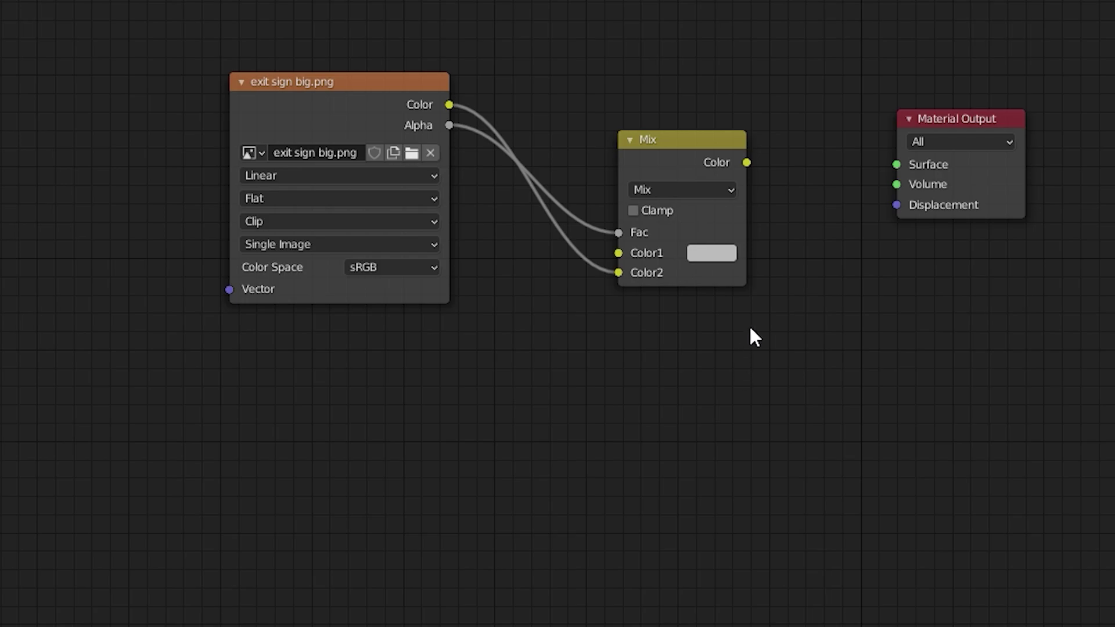
- Set the Mix node's Color1 to yellow-green and link its Color output to the Material Output's Surface
click(706, 250)
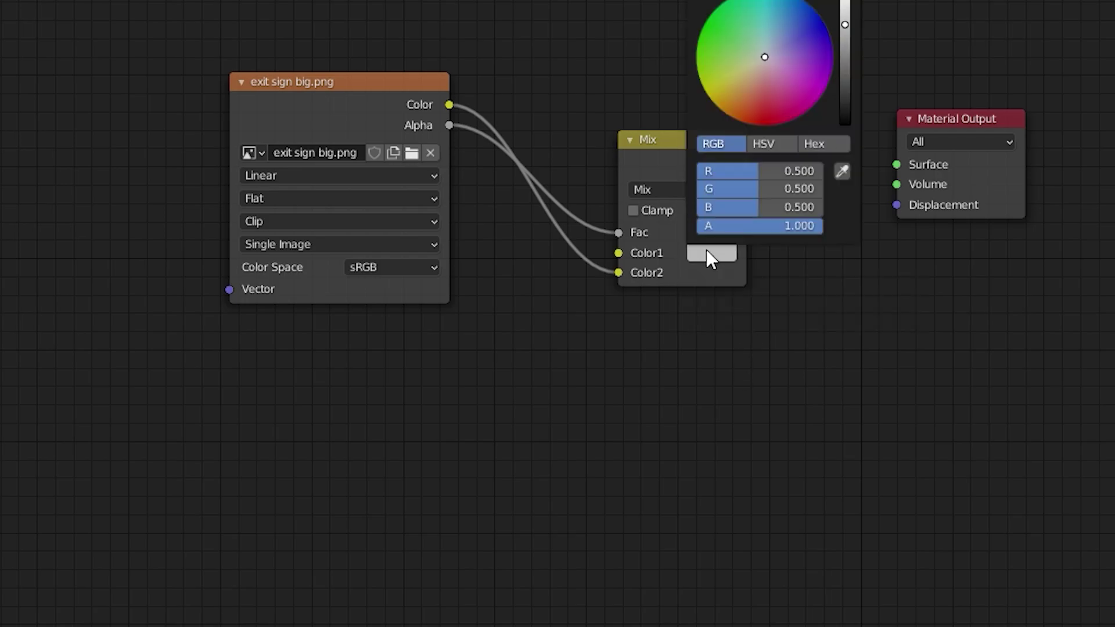
drag(750, 64, 728, 78)
drag(838, 20, 846, 46)
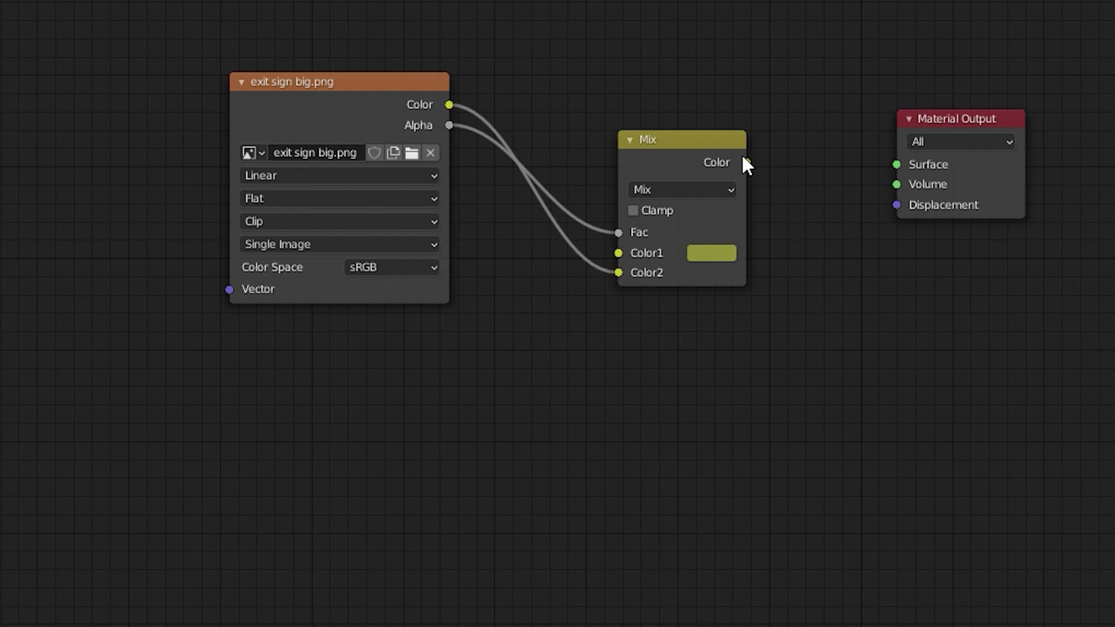
drag(746, 162, 896, 171)
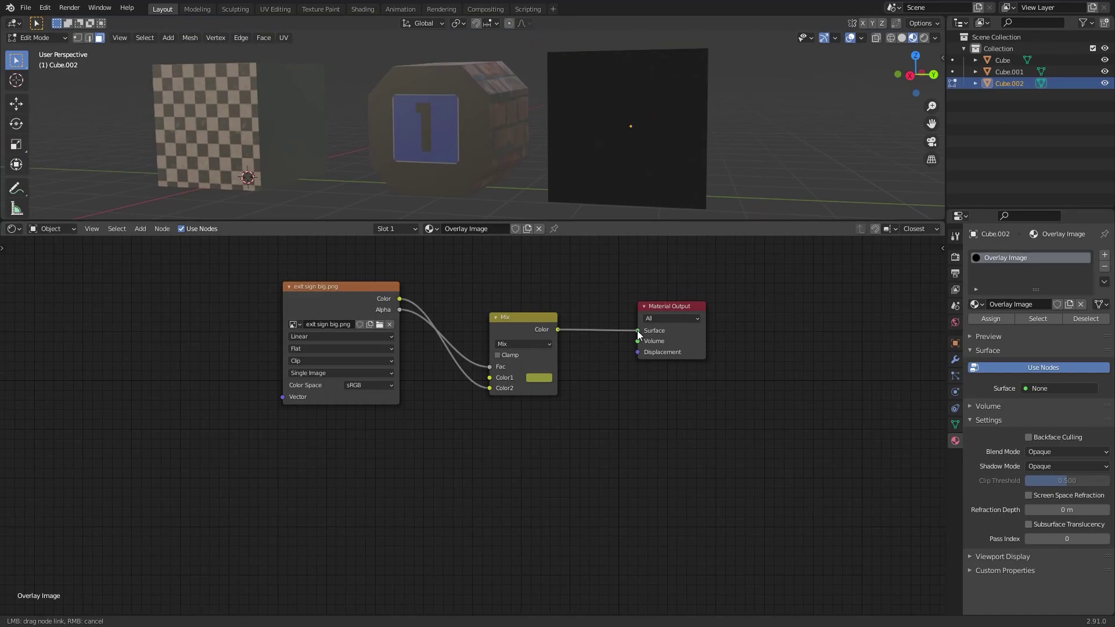
drag(638, 334, 638, 334)
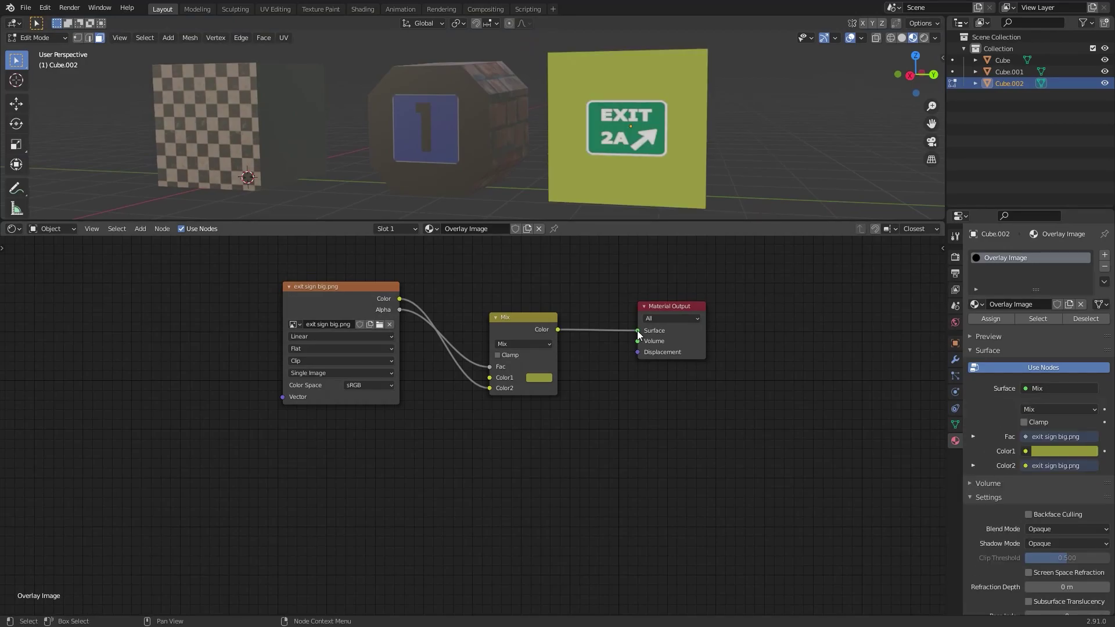
- Change the Mix node's Color1 background to a muted blue-grey
click(541, 375)
drag(556, 281, 570, 268)
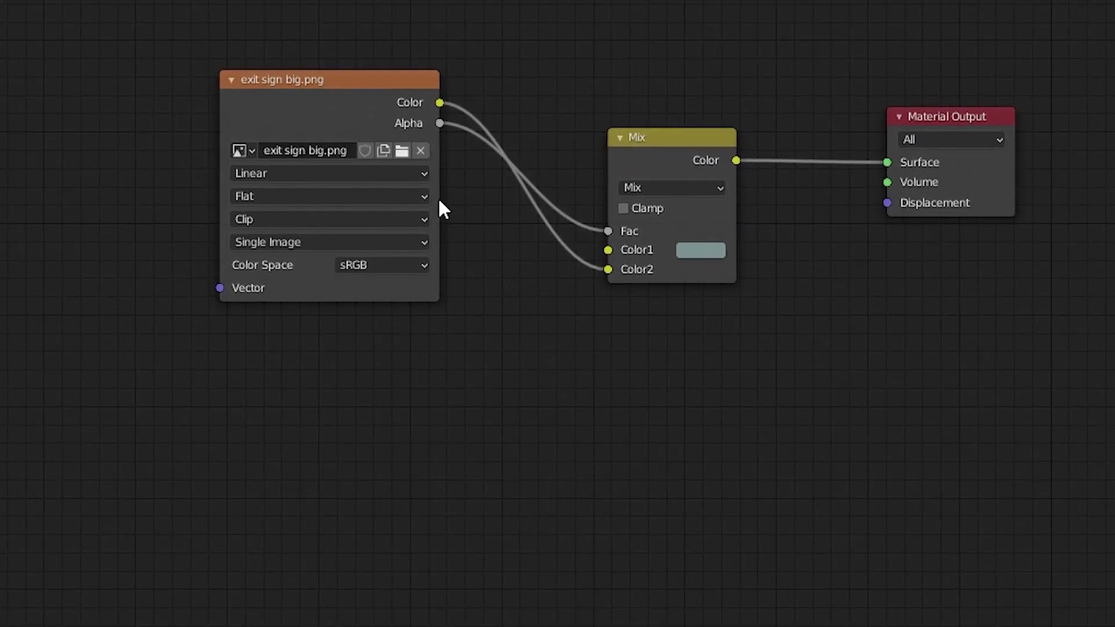
- Replace the exit sign image in the Image Texture node with Concrete034_4K_Color.jpg
click(402, 151)
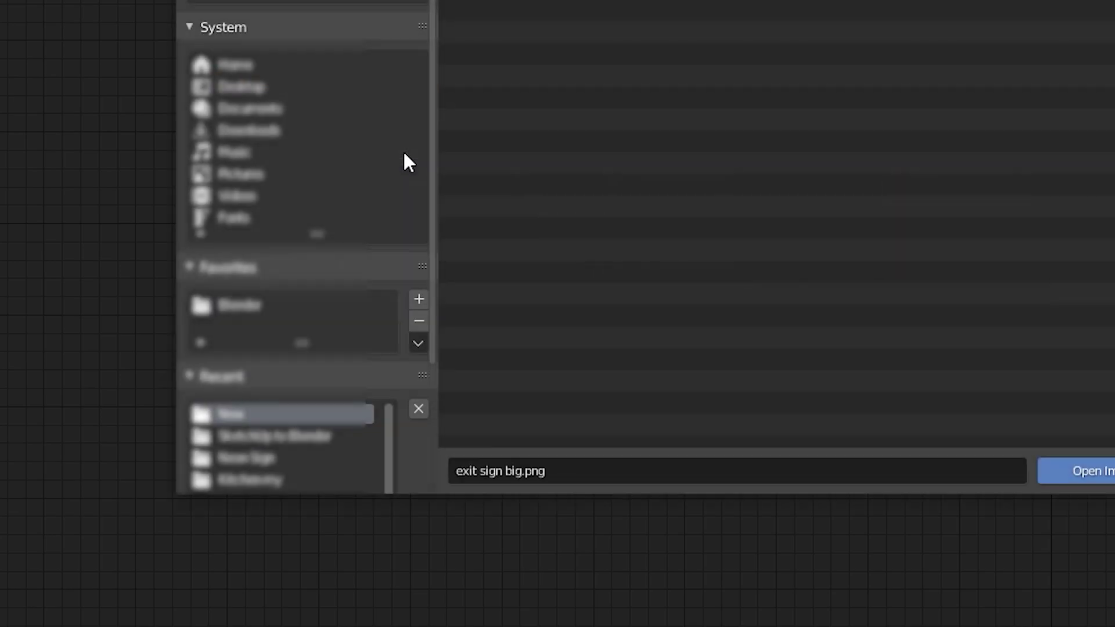
click(273, 436)
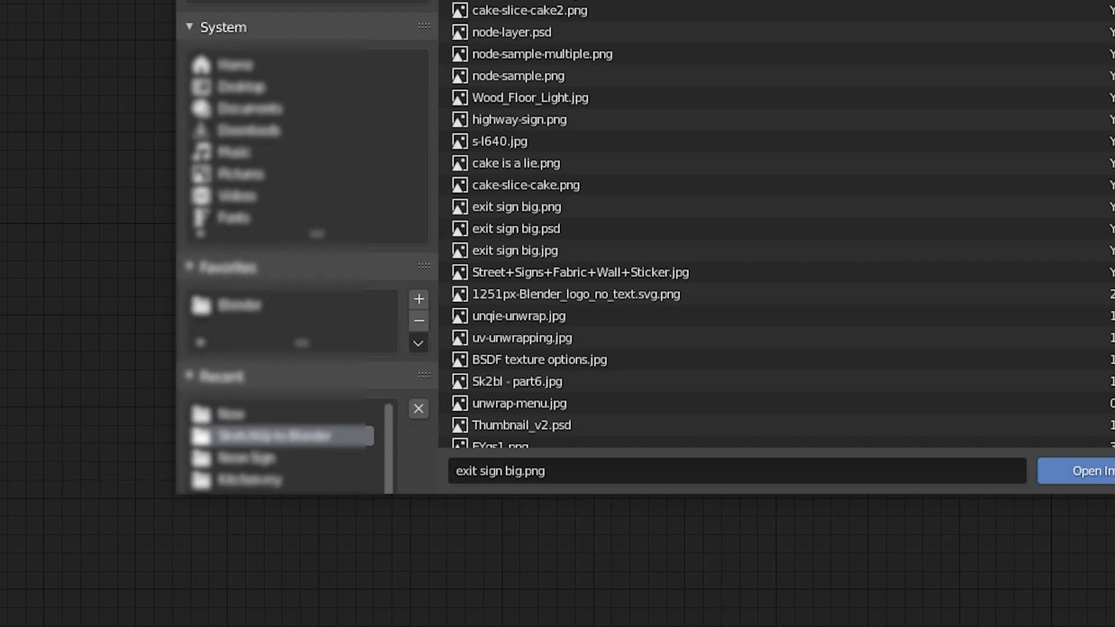
click(572, 2)
click(1102, 471)
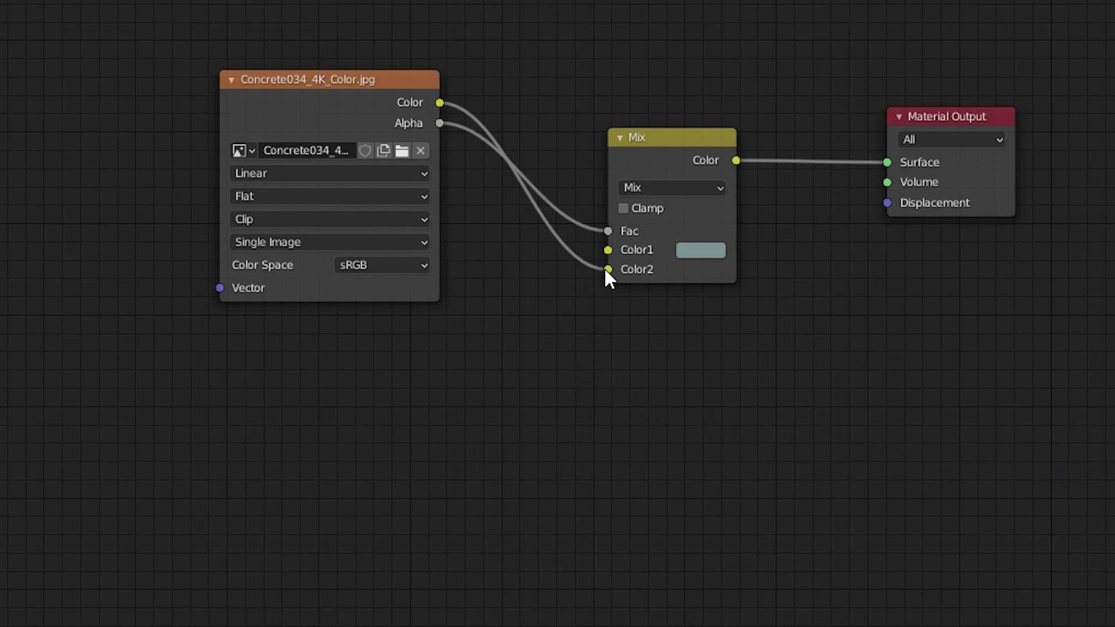
- Rewire the concrete image so only its Color feeds the Mix node's Color1, with Fac unlinked, and set its extension to Repeat
drag(606, 268, 606, 251)
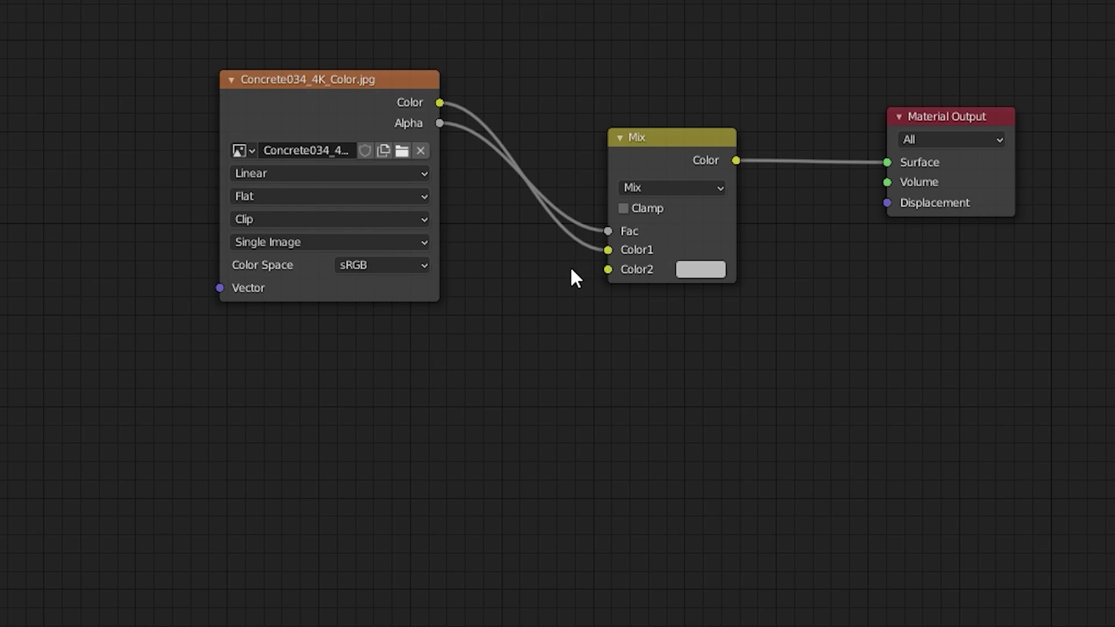
drag(609, 231, 516, 248)
click(416, 220)
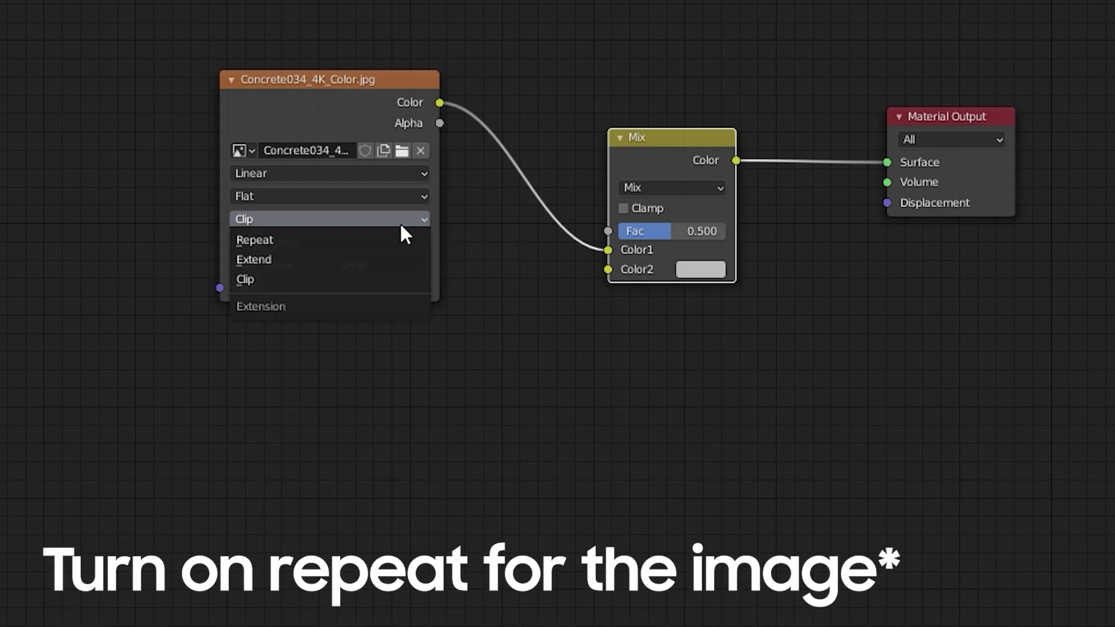
click(368, 240)
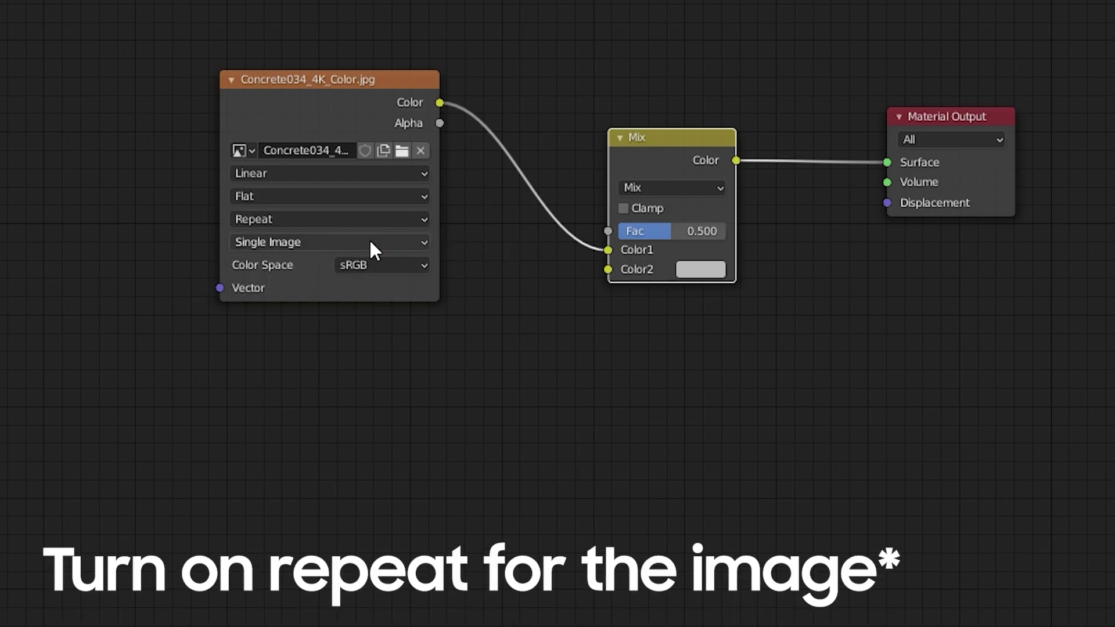
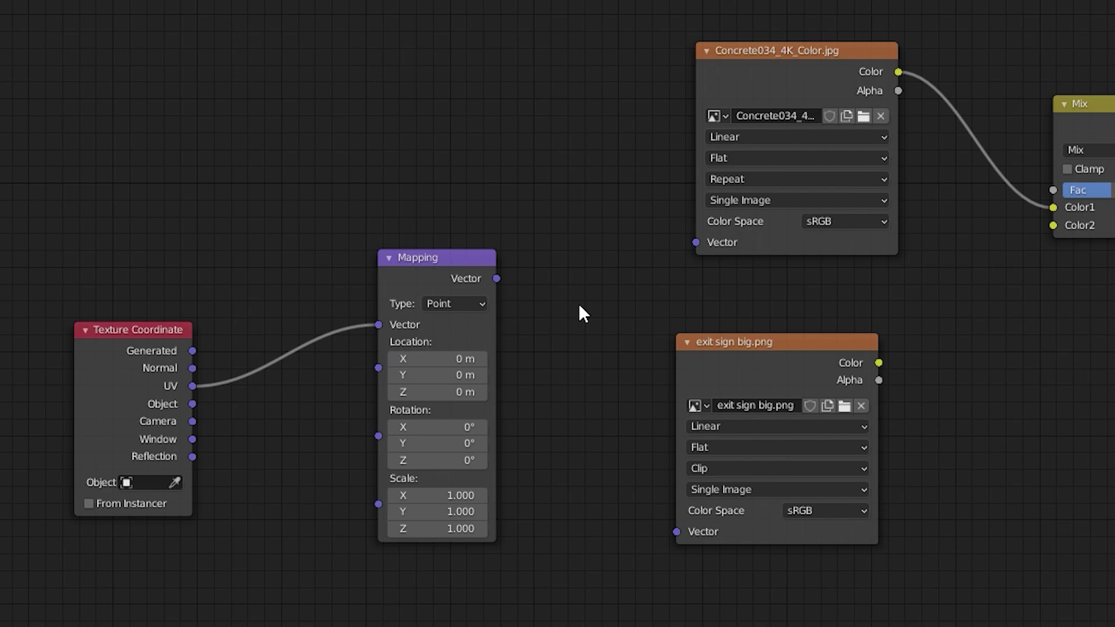
- Link the Mapping Vector to the exit sign image, and connect that image's Alpha to the Mix node's Fac and Color to Color2
click(496, 280)
drag(523, 317, 671, 535)
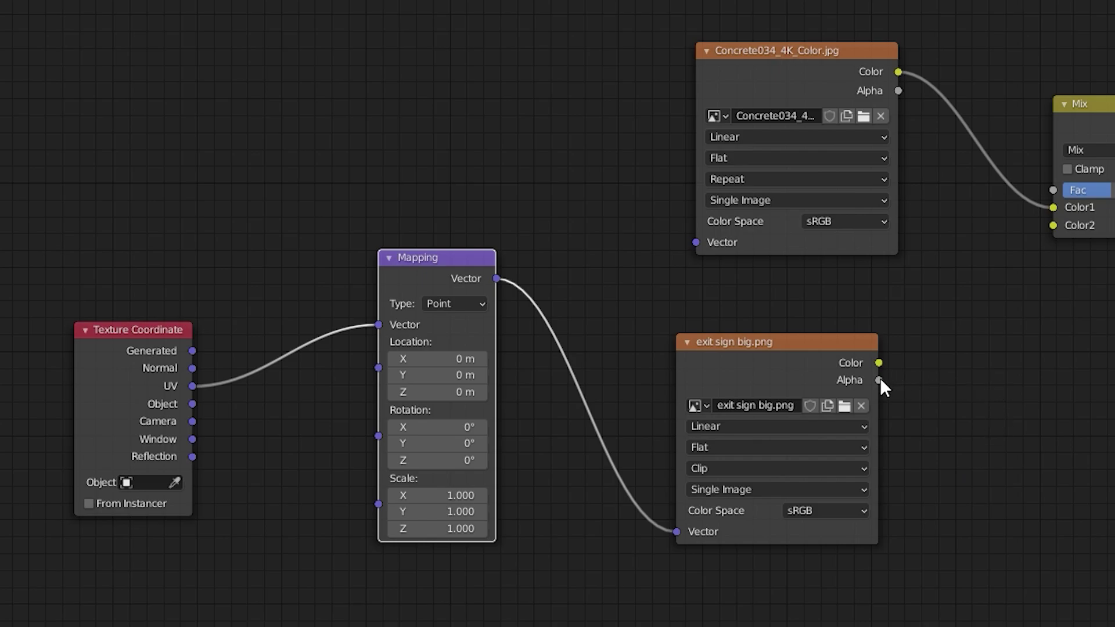
drag(880, 379, 1039, 201)
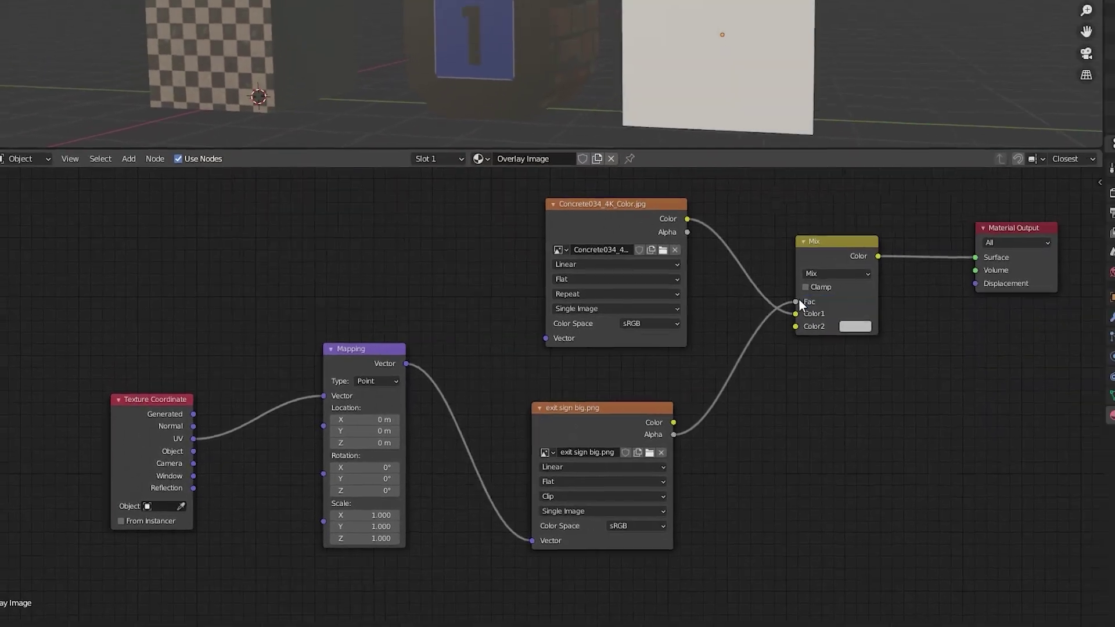
drag(801, 299, 800, 301)
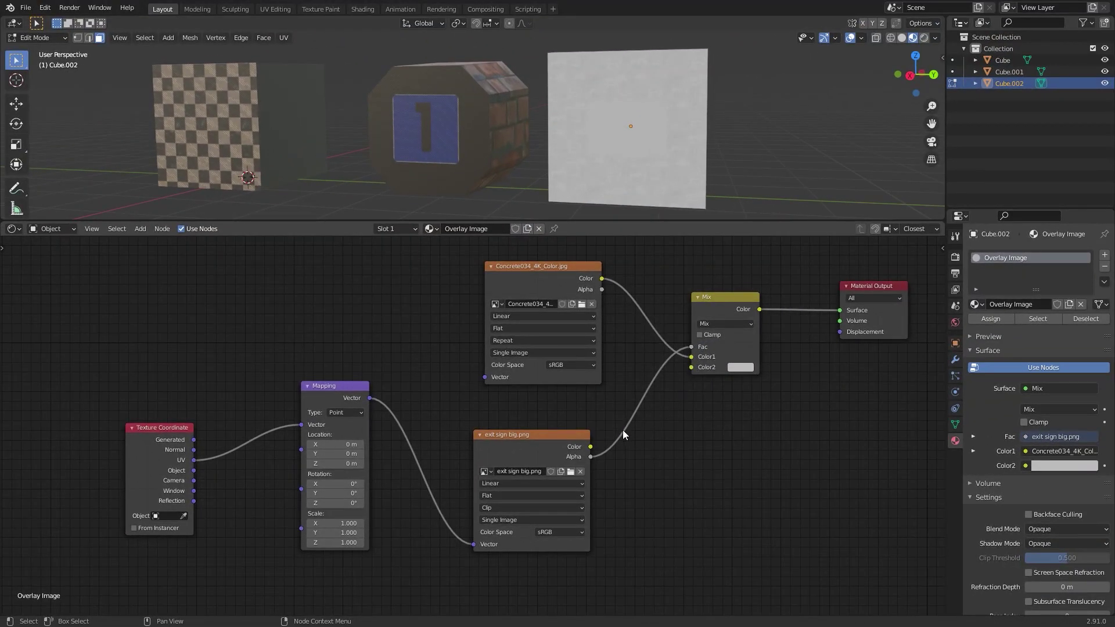
drag(592, 446, 599, 444)
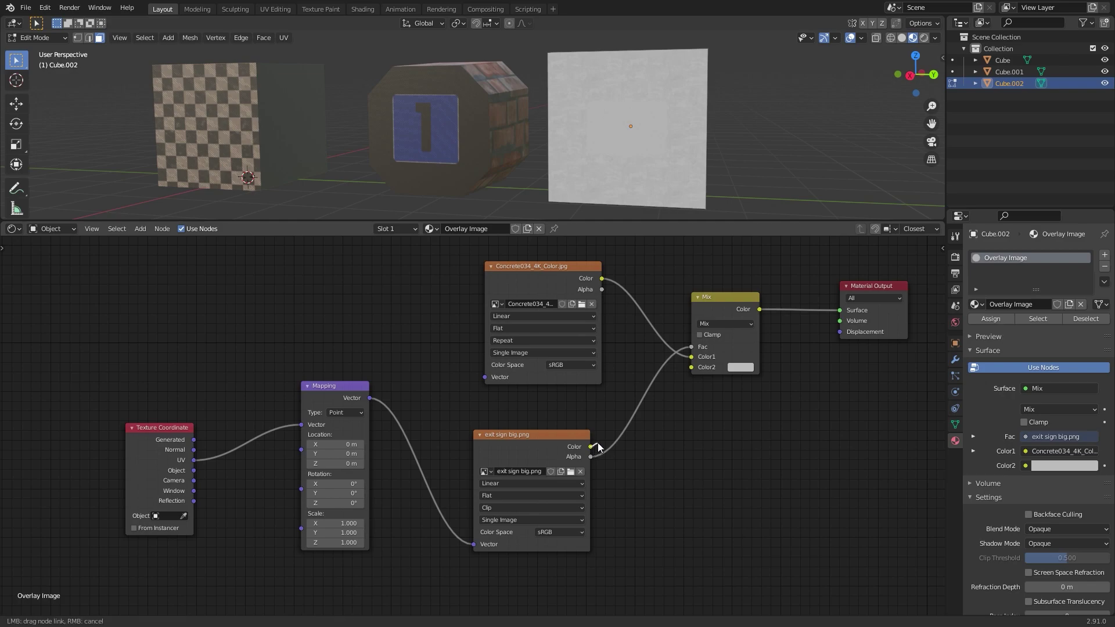
drag(657, 401, 692, 368)
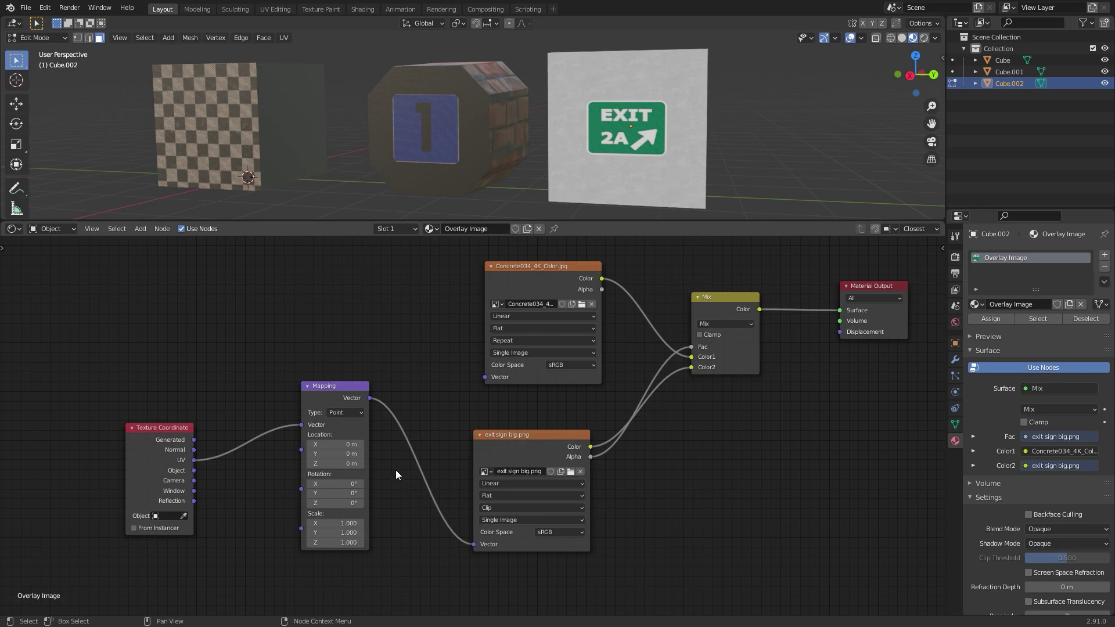
- Raise the exit sign on the cube face by setting its Mapping node's Location Y to -0.3 m
mouse_move(343, 444)
mouse_down()
mouse_move(317, 444)
mouse_move(366, 444)
mouse_move(329, 455)
mouse_up()
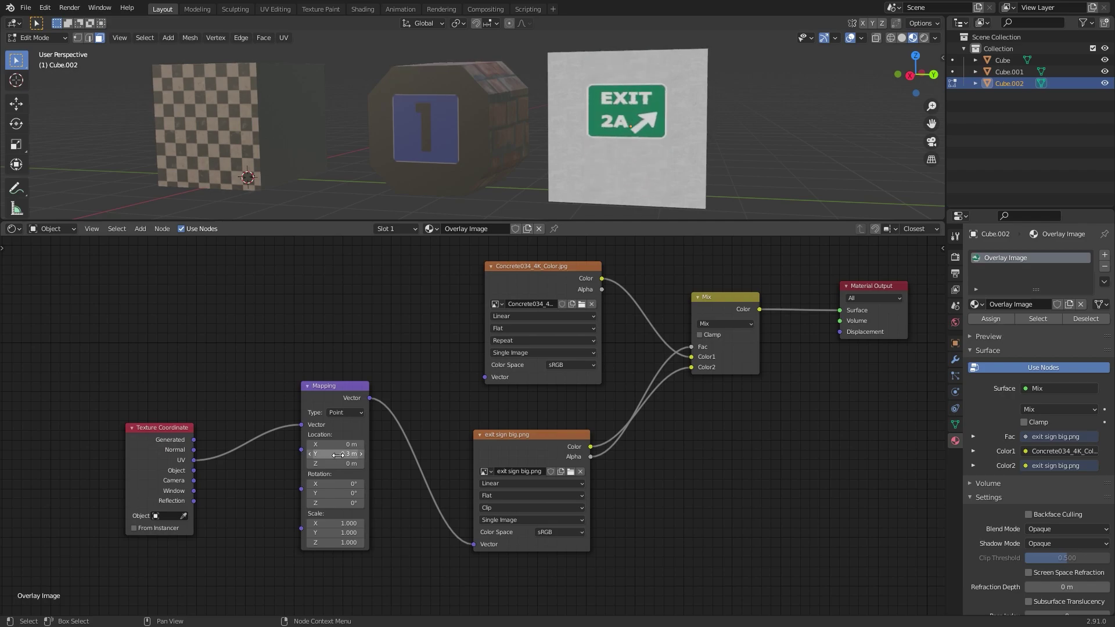
drag(338, 484, 336, 484)
mouse_move(335, 493)
mouse_down()
mouse_move(348, 503)
mouse_move(337, 503)
mouse_up()
- Move the Mapping and Texture Coordinate nodes closer to the exit sign image, and place copies of all three below the originals
scroll(627, 427, down, 1)
scroll(618, 420, down, 3)
middle_drag(617, 472, 633, 430)
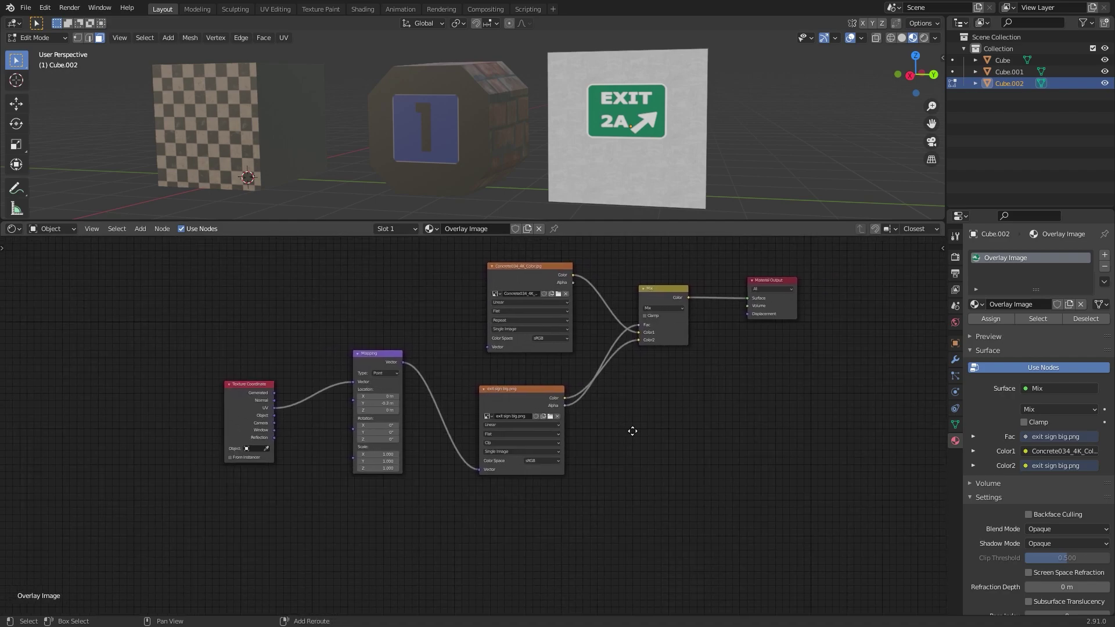
drag(379, 353, 411, 383)
drag(253, 383, 326, 391)
drag(271, 372, 585, 517)
key(ctrl+c)
key(ctrl+v)
key(g)
click(541, 569)
- Add a MixRGB node beside the copied image node and replace that node's image with cake-slice-cake2.png
middle_drag(654, 488, 627, 419)
scroll(588, 433, up, 1)
key(shift+a)
mouse_move(573, 496)
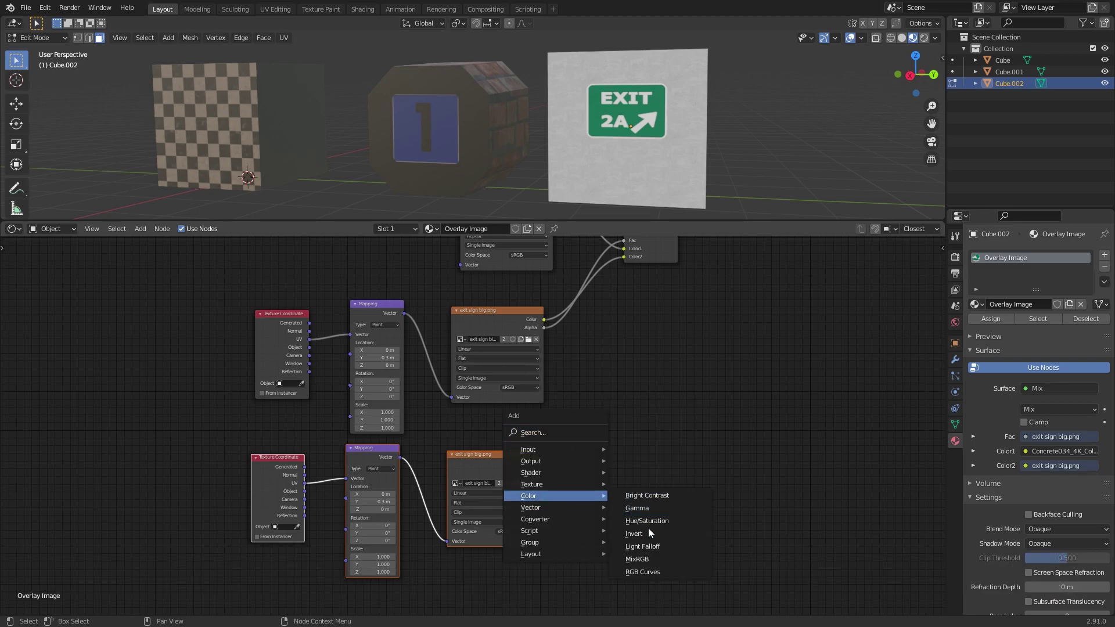
click(639, 560)
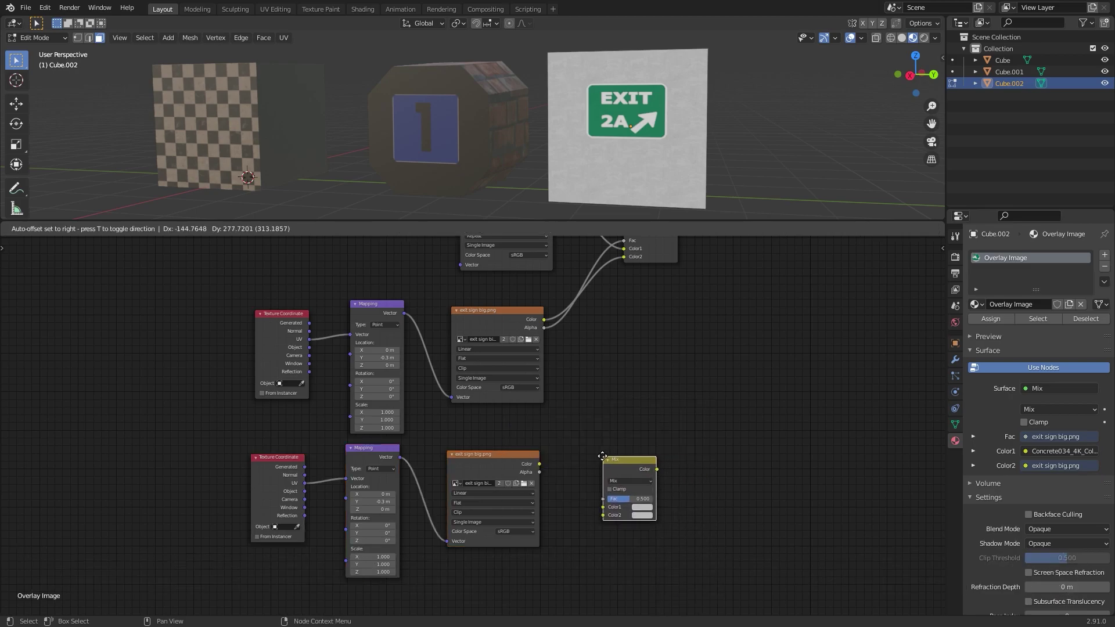
click(551, 479)
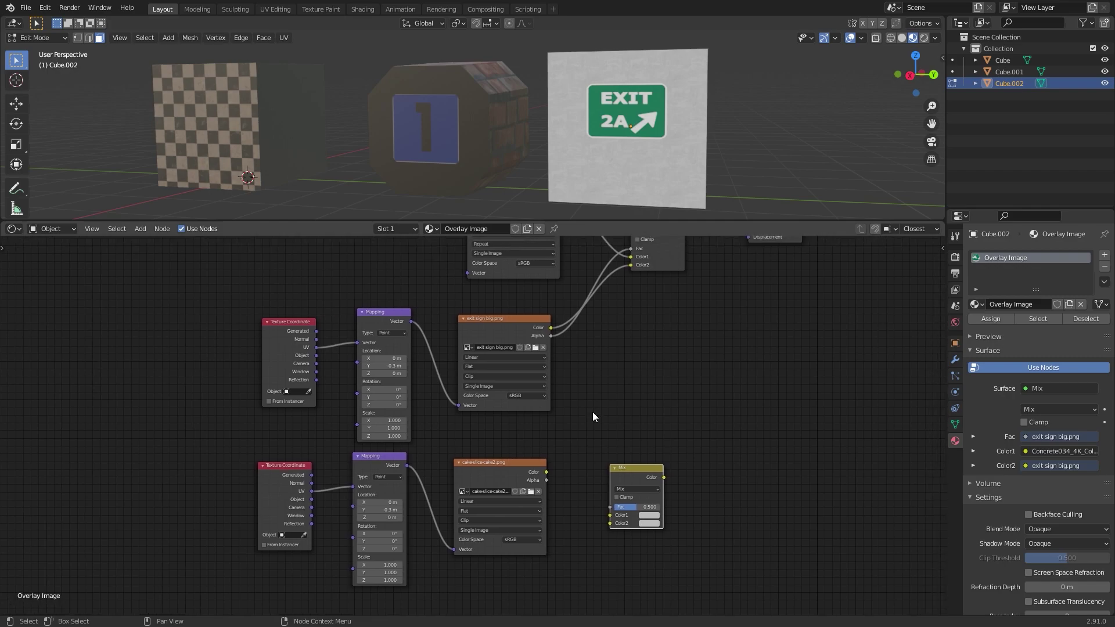
- Reroute the first Mix node's Color from the Material Output into Color1 of the new Mix node
middle_drag(597, 408, 569, 429)
drag(617, 487, 622, 441)
middle_drag(625, 402, 601, 410)
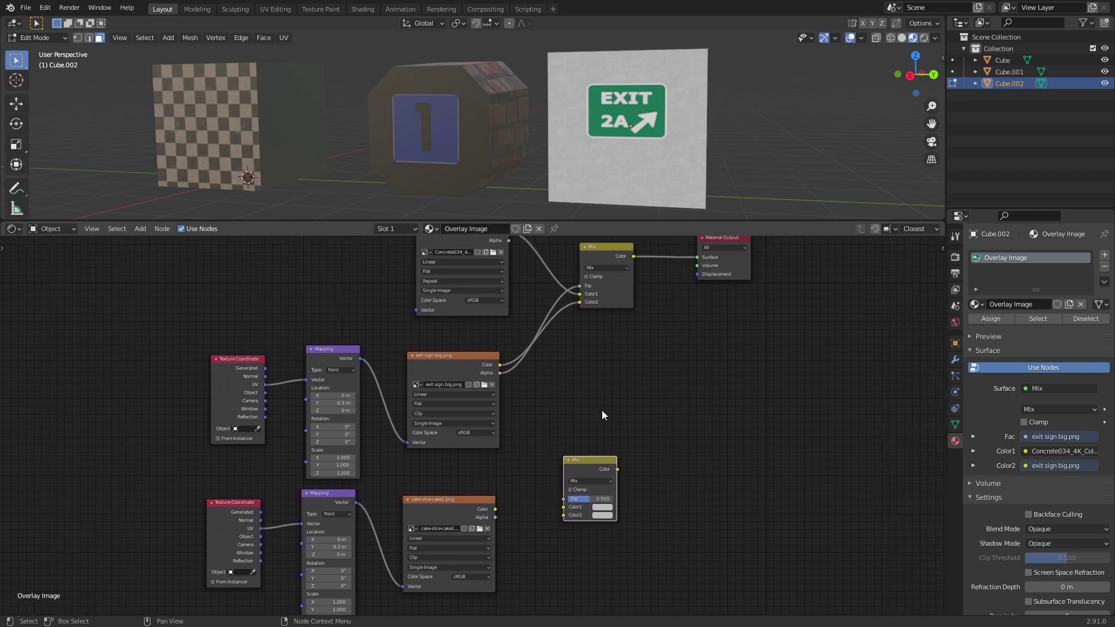
drag(696, 257, 562, 508)
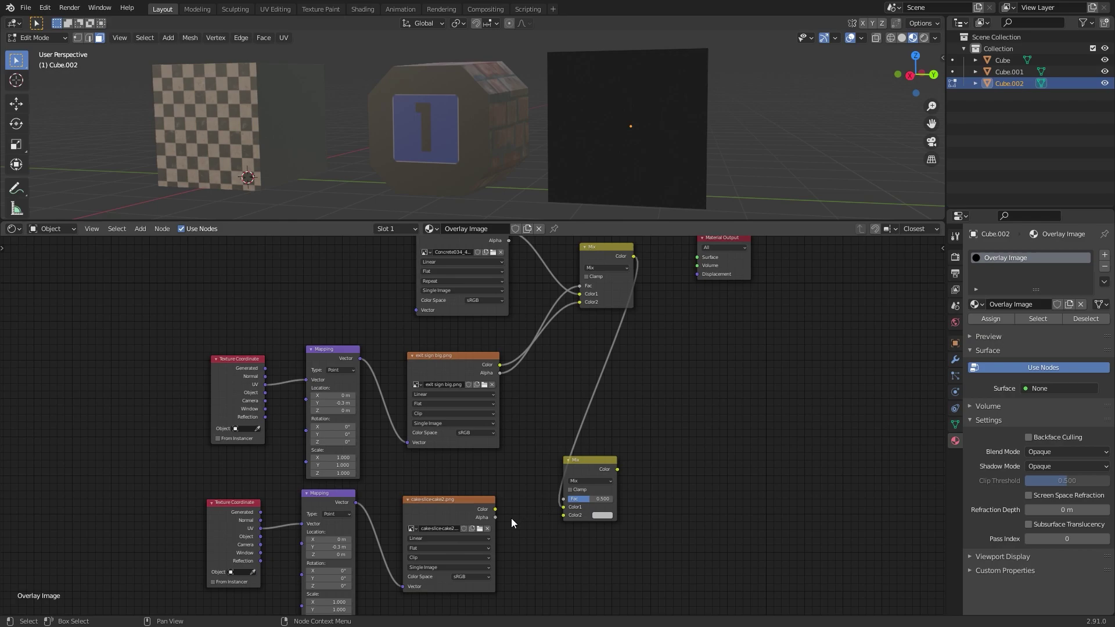
- Connect the cake image's Alpha to the new Mix's Fac and Color to Color2, and link that Mix to the Material Output's Surface
drag(495, 517, 563, 499)
drag(495, 510, 563, 515)
drag(731, 241, 728, 411)
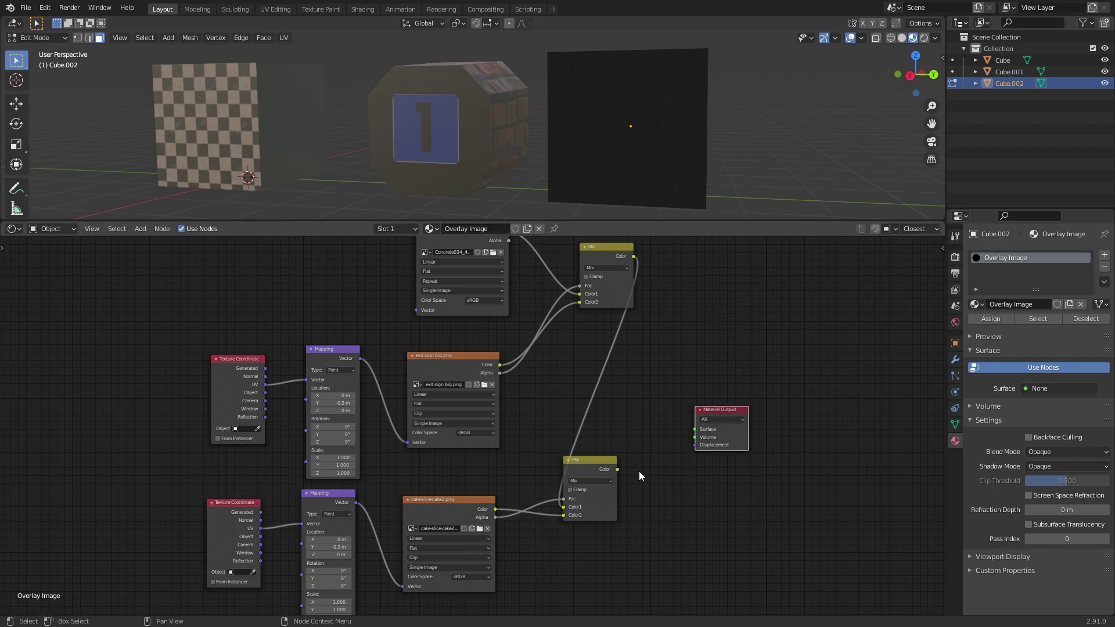
drag(618, 468, 696, 430)
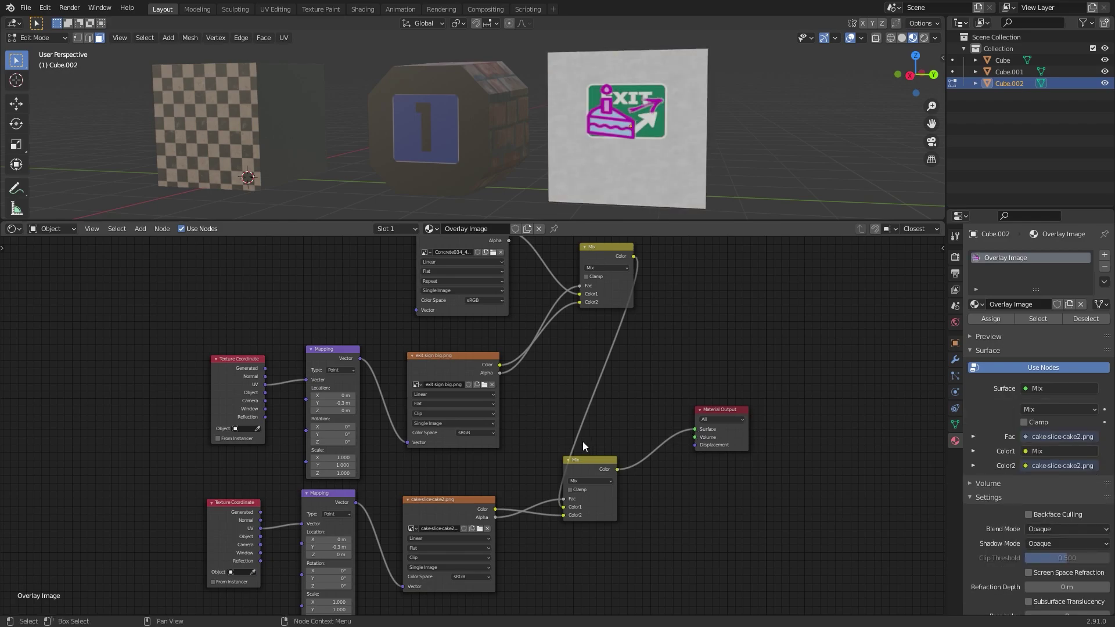
- Reposition the cake image by setting its Mapping node's Location to X 0.3 m and Y 0.3 m
middle_drag(528, 444, 595, 402)
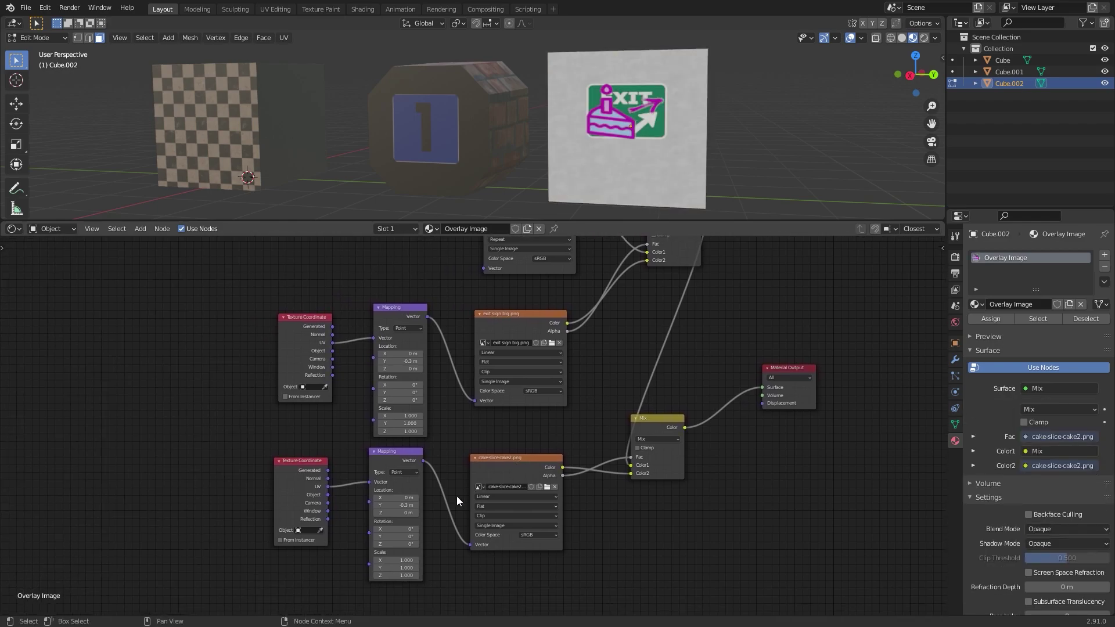
drag(402, 501, 436, 505)
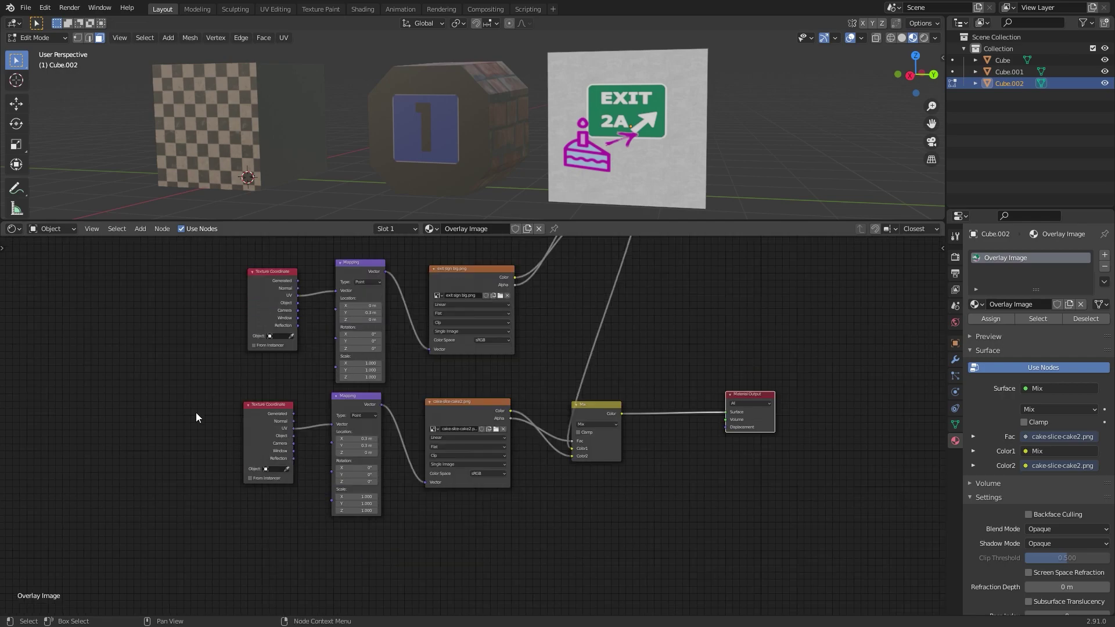
- Duplicate the cake image's Texture Coordinate, Mapping, Image Texture and Mix nodes and place the copies below the originals
drag(196, 412, 635, 521)
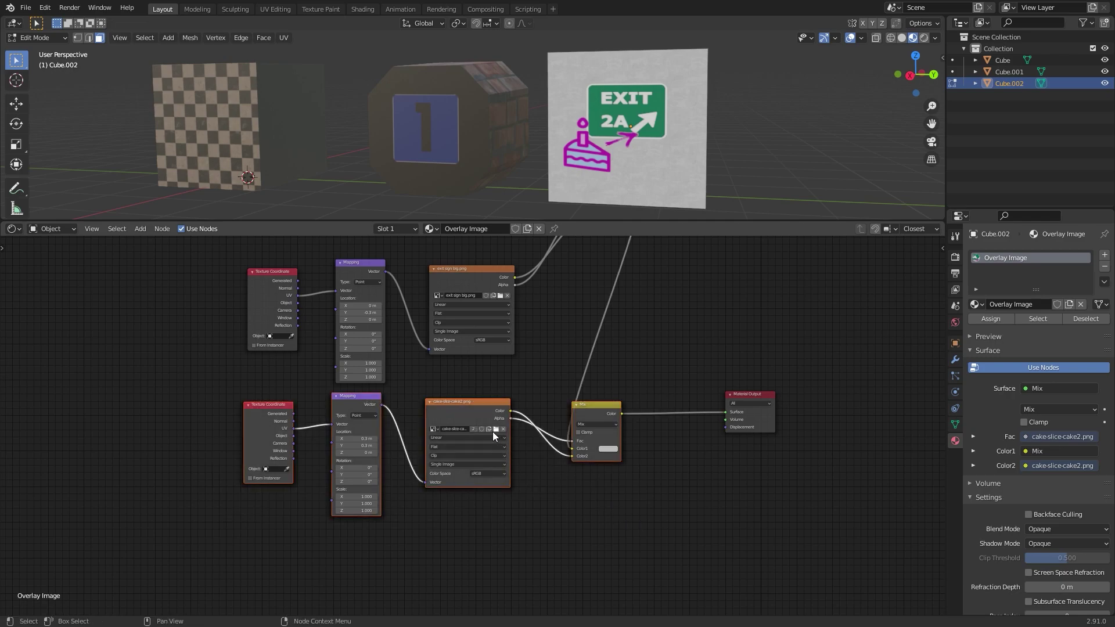
key(shift+d)
click(482, 537)
- Replace the image in the lowest Image Texture node with cake is a lie.png
middle_drag(628, 528, 611, 445)
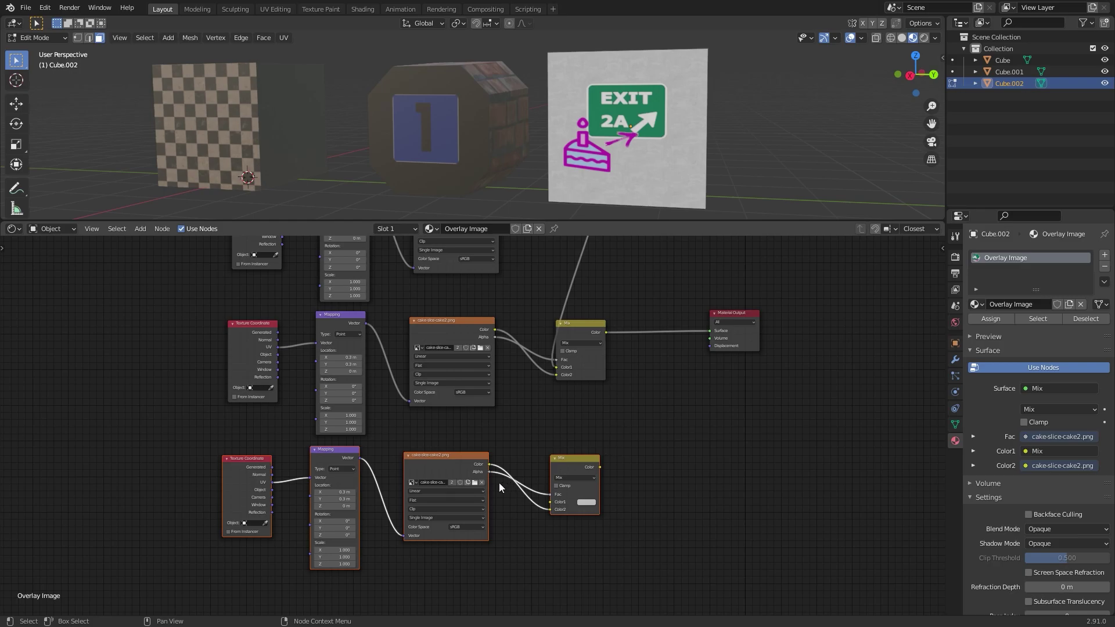
click(475, 483)
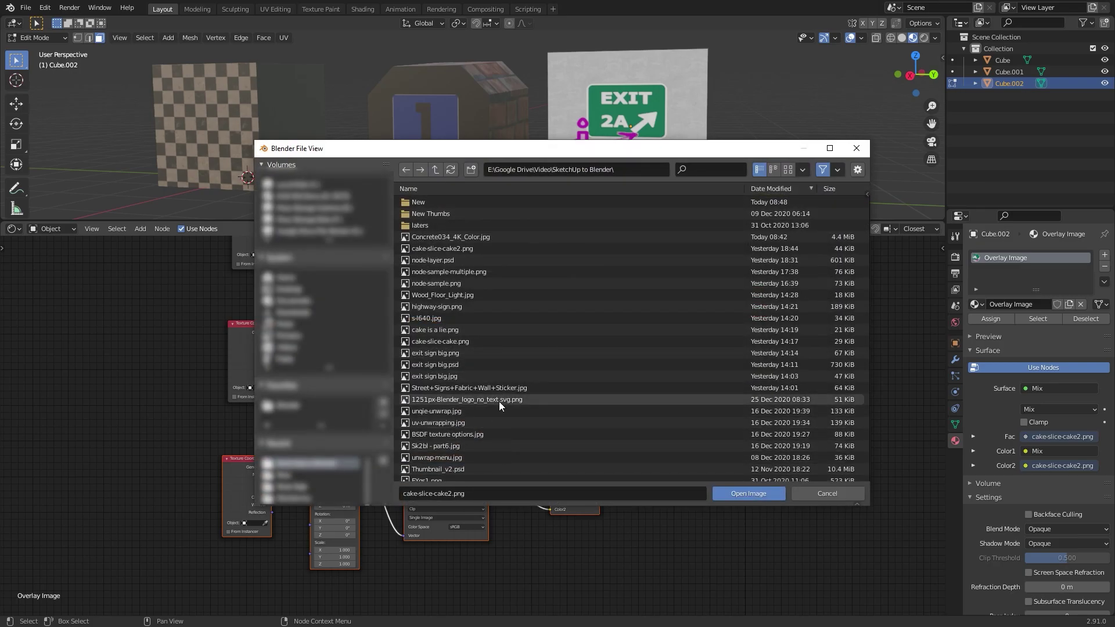
click(499, 331)
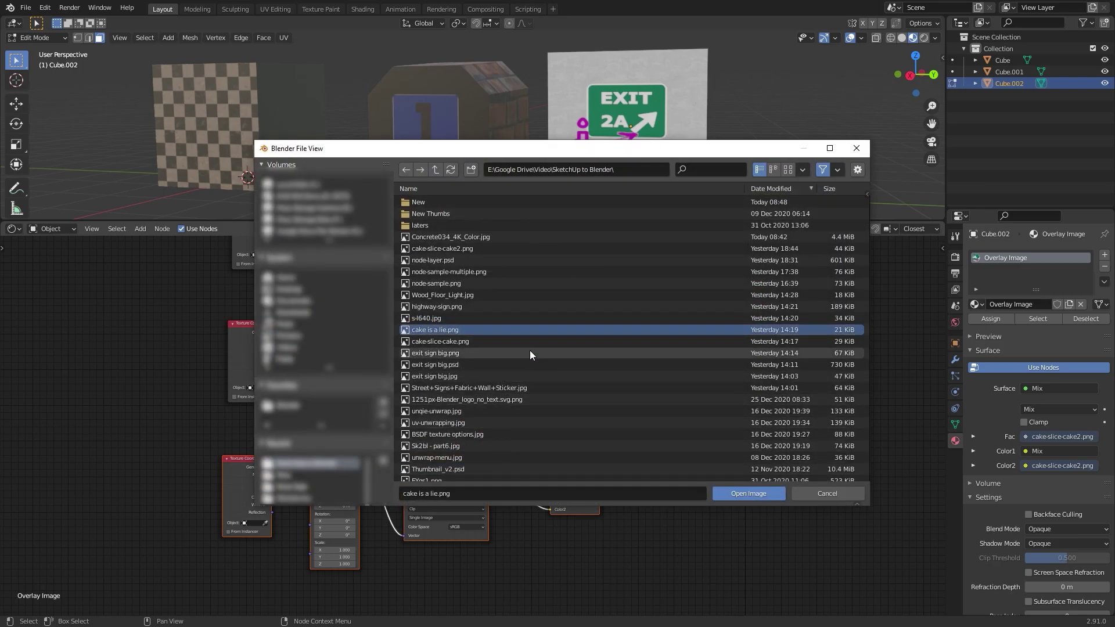
click(735, 494)
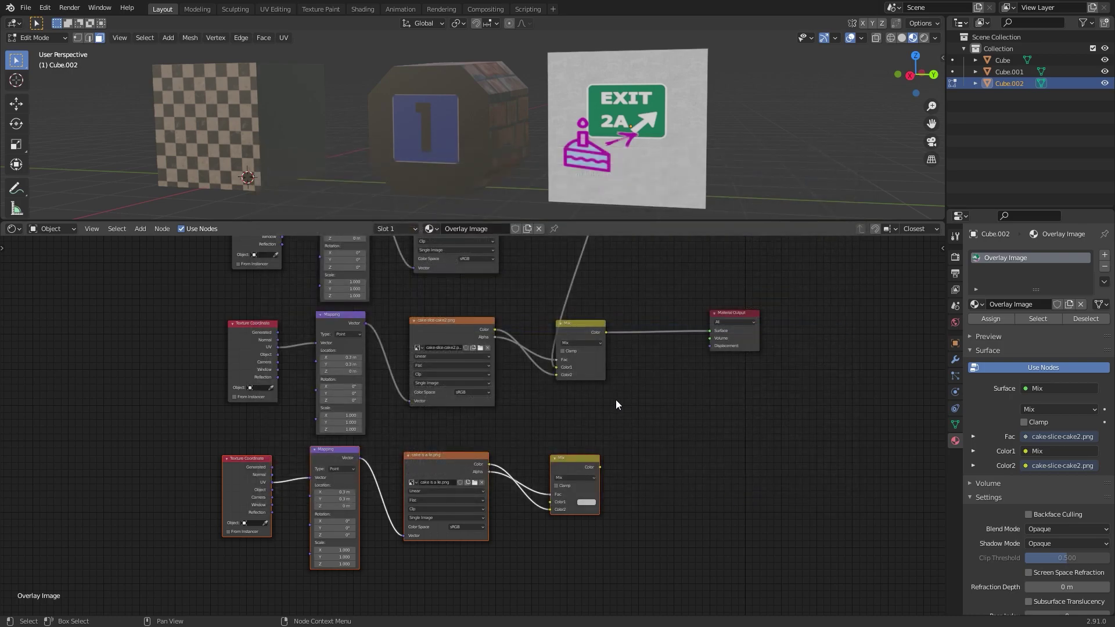
- Link the cake Mix's Color to Color1 of the lowest Mix node, and connect the lowest Mix to the Material Output's Surface
drag(710, 331, 553, 504)
drag(600, 468, 709, 329)
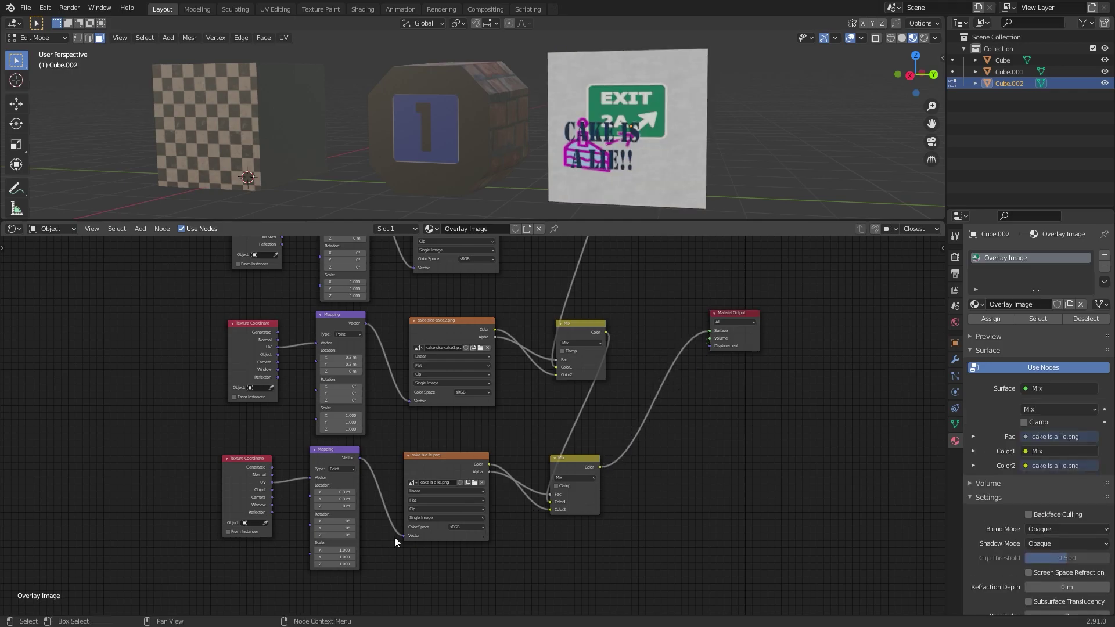
- Adjust the text image's Mapping Location and Z Rotation so it sits tilted below the exit sign, beside the cake
drag(330, 493, 382, 499)
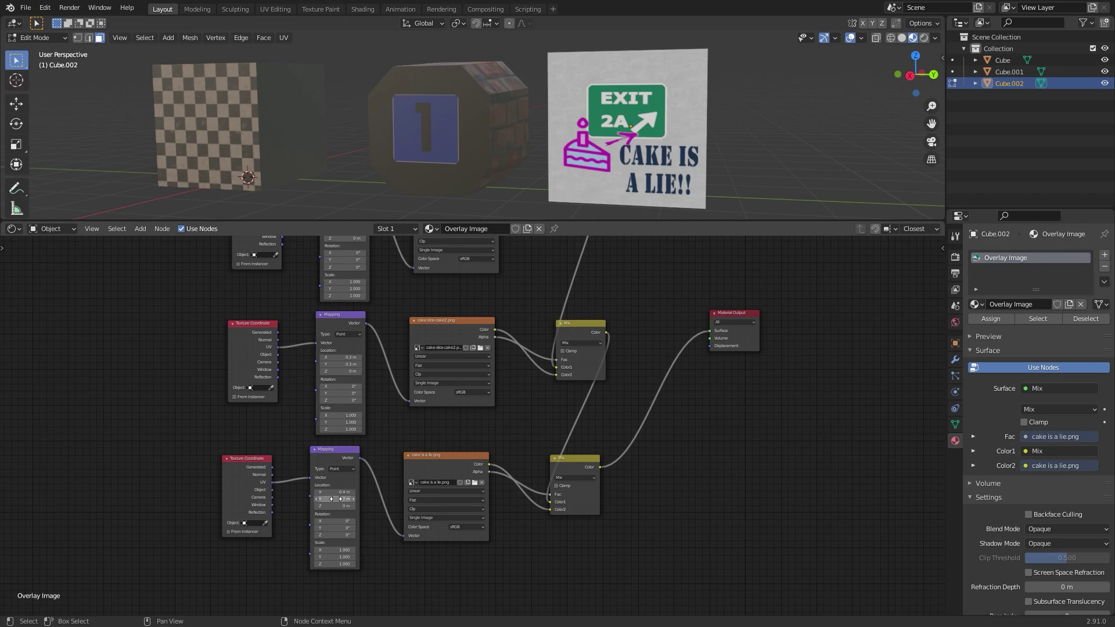
drag(337, 535, 301, 535)
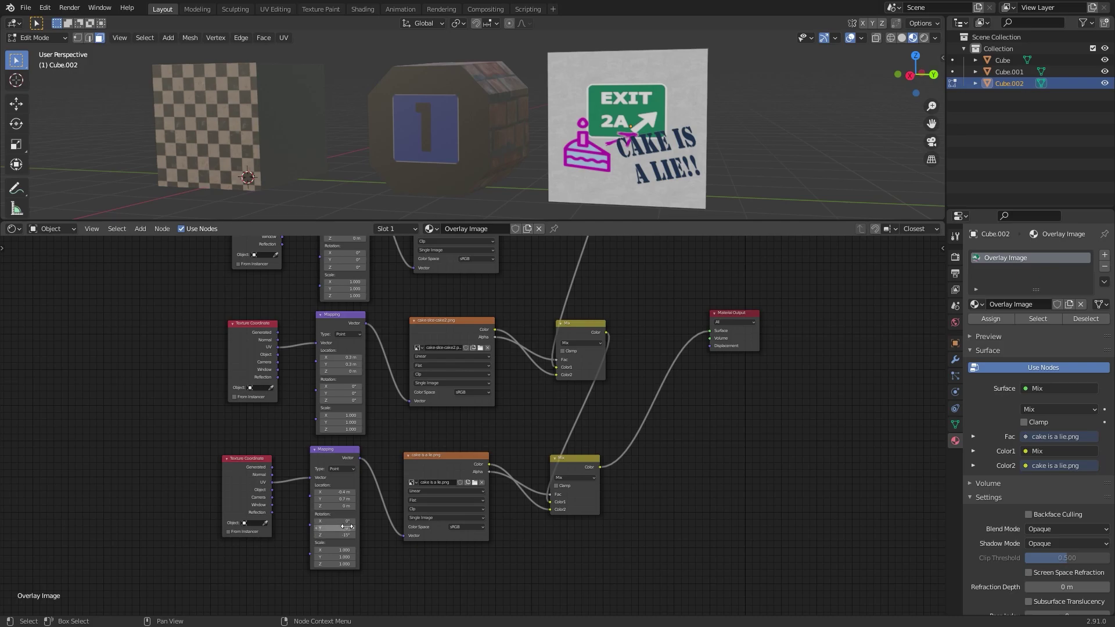
mouse_move(335, 492)
mouse_down()
mouse_move(360, 492)
mouse_move(344, 502)
mouse_up()
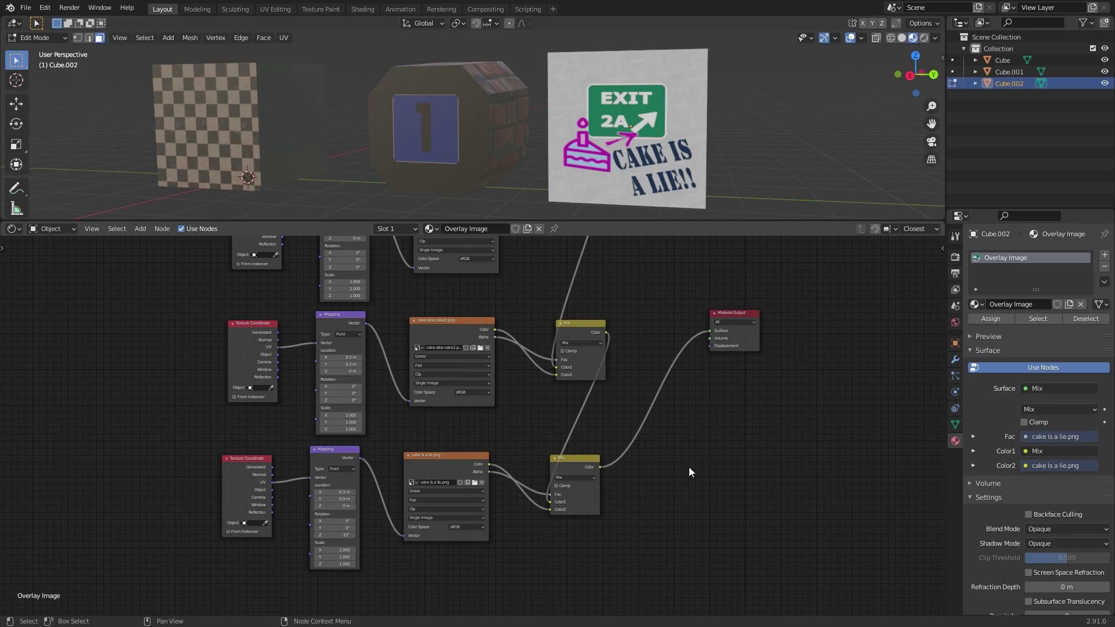
- Examine how the concrete, exit sign, cake and text images are chained through the Mix nodes to the Material Output
middle_drag(675, 272, 687, 477)
scroll(706, 345, down, 3)
middle_drag(706, 345, 581, 395)
drag(697, 222, 720, 460)
scroll(731, 360, up, 3)
scroll(732, 357, down, 1)
middle_drag(729, 355, 703, 320)
drag(710, 460, 702, 274)
scroll(367, 337, down, 1)
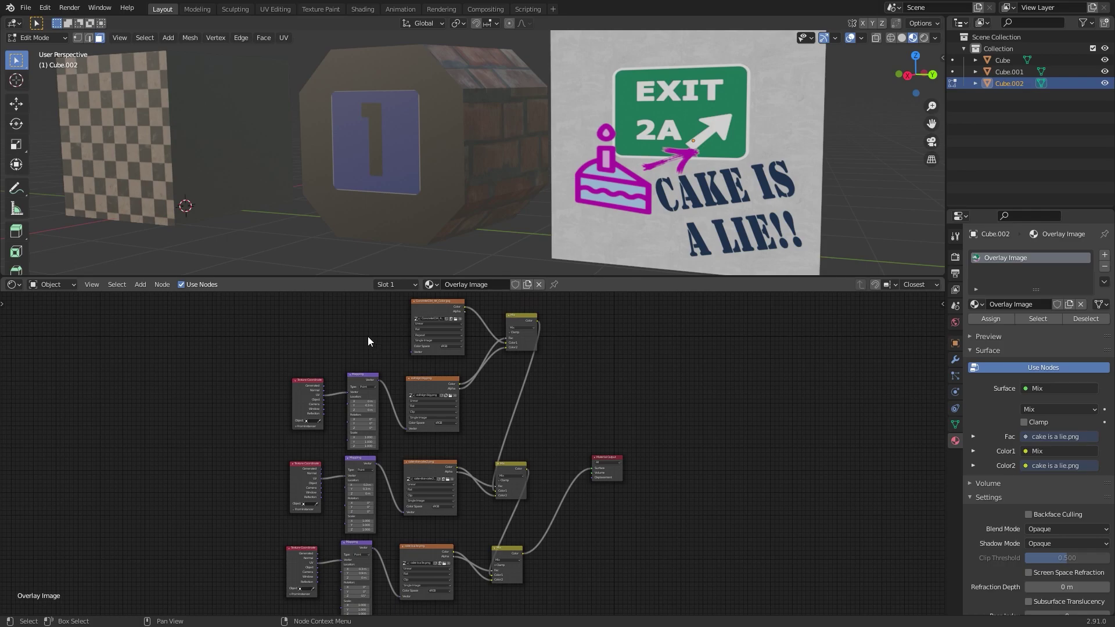
scroll(360, 334, up, 7)
middle_drag(357, 334, 470, 429)
scroll(427, 424, up, 6)
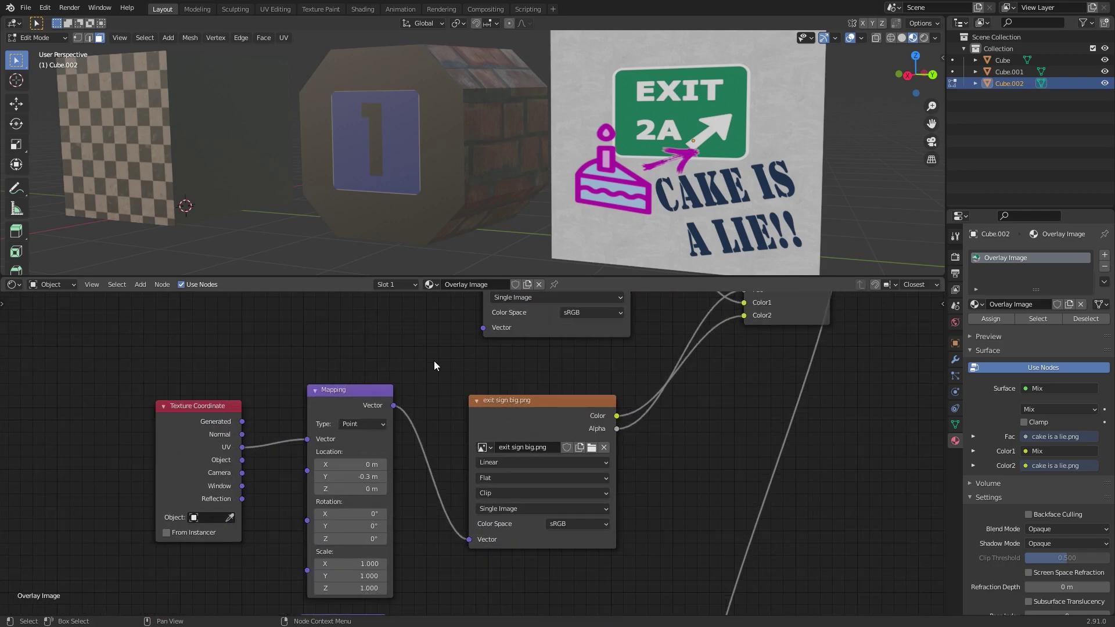
middle_drag(896, 364, 803, 511)
scroll(790, 486, down, 6)
middle_drag(642, 308, 640, 482)
scroll(643, 460, up, 2)
scroll(644, 460, down, 8)
middle_drag(584, 428, 638, 430)
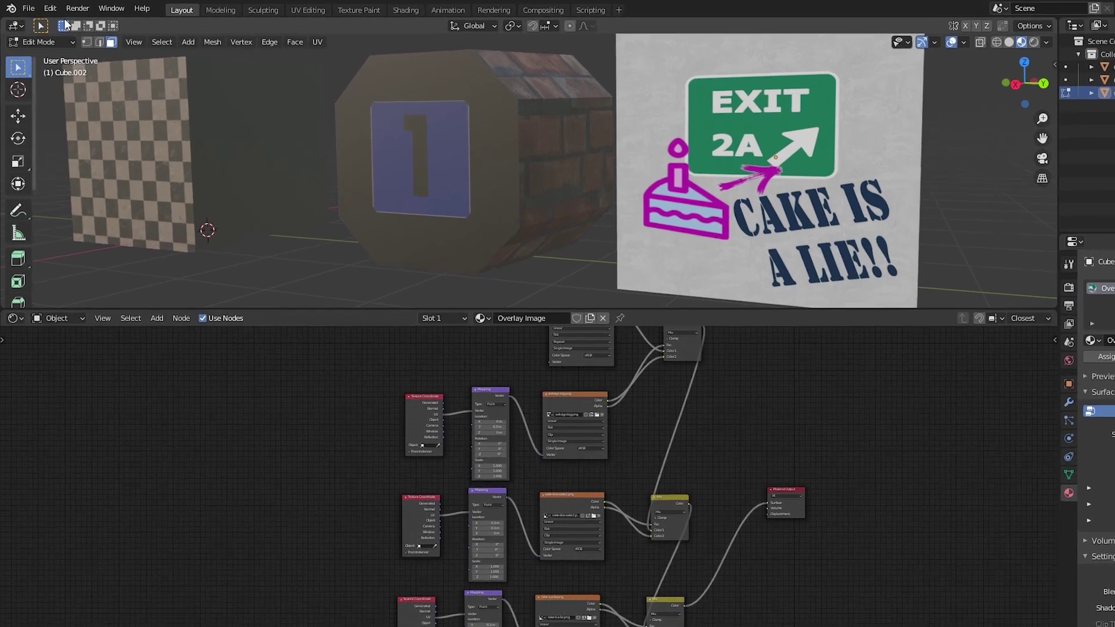
- Set Noodle Curving to 0 in the Node Editor theme preferences to make the node links straight
click(46, 7)
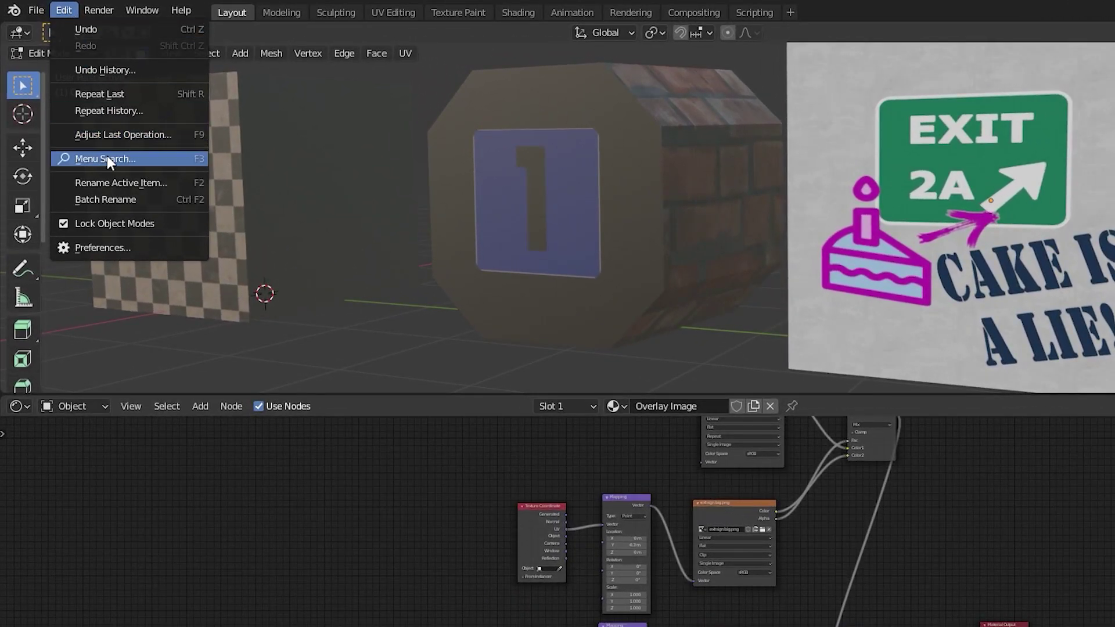
click(117, 226)
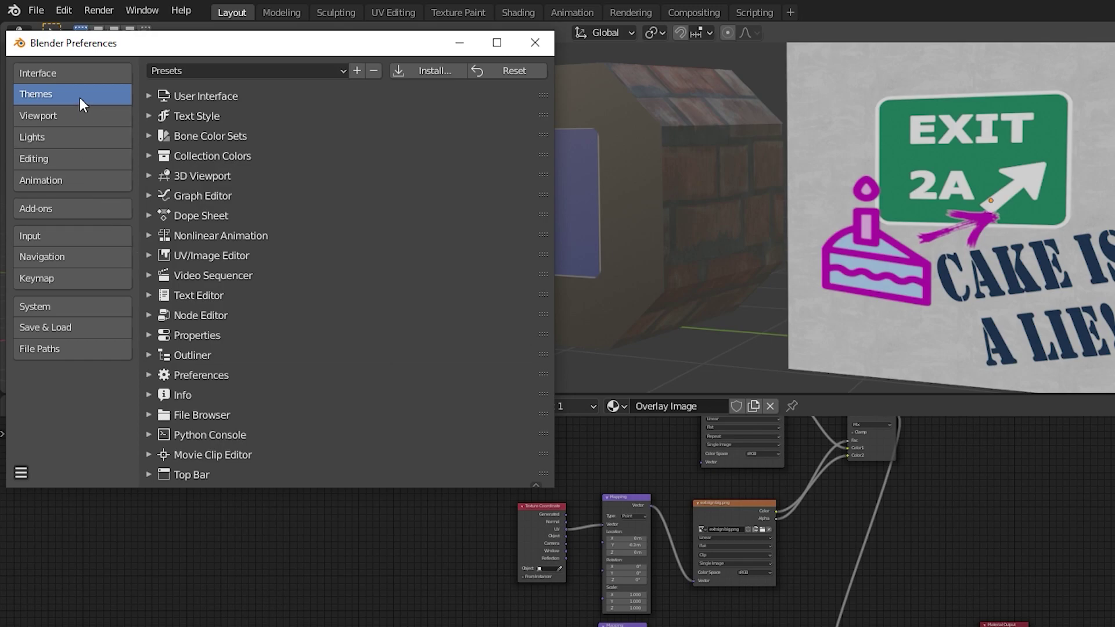
click(145, 315)
scroll(336, 328, down, 2)
scroll(333, 323, down, 10)
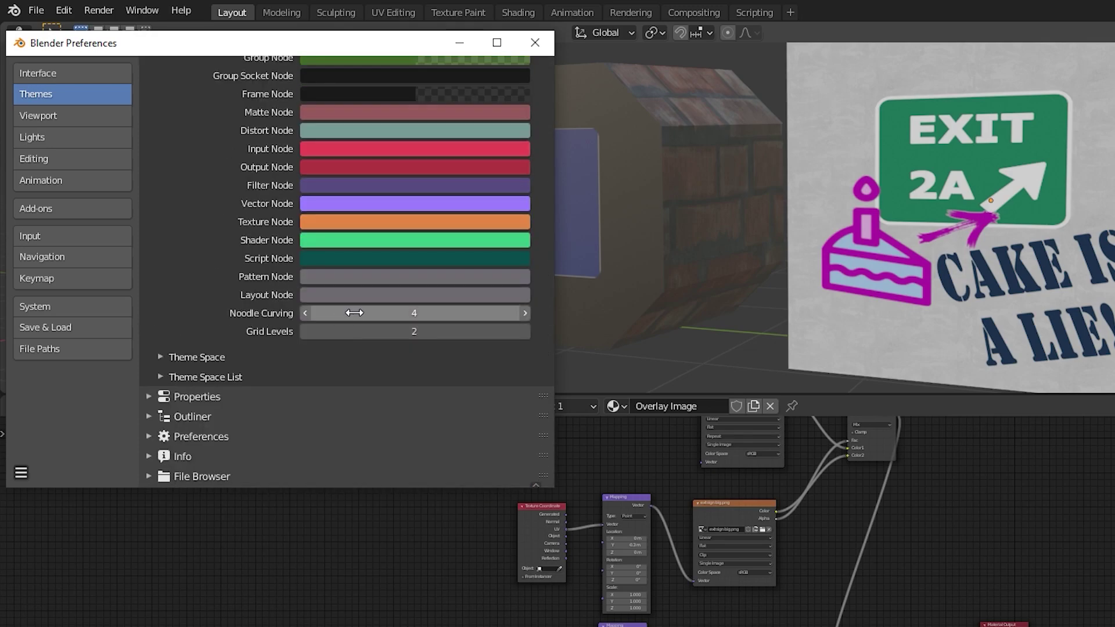
drag(469, 313, 372, 313)
scroll(711, 588, up, 5)
scroll(711, 588, up, 1)
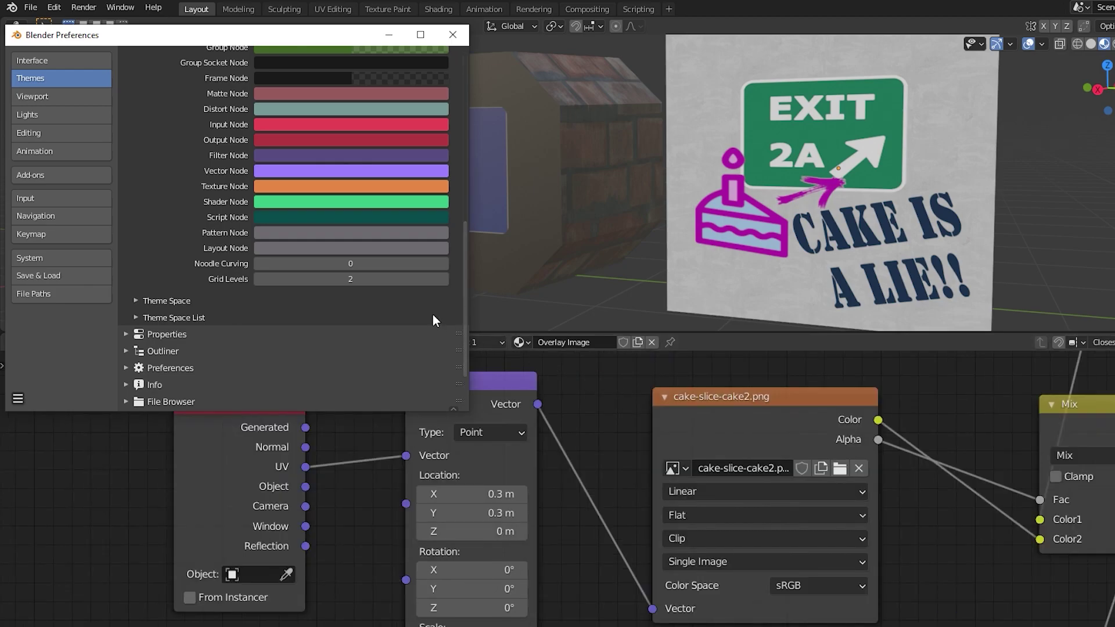
- Raise the Node Editor theme's Noodle Curving to 10 for strongly curved links
click(441, 264)
click(443, 263)
click(442, 263)
click(443, 263)
click(443, 263)
click(443, 263)
click(442, 263)
click(442, 263)
click(442, 263)
click(443, 264)
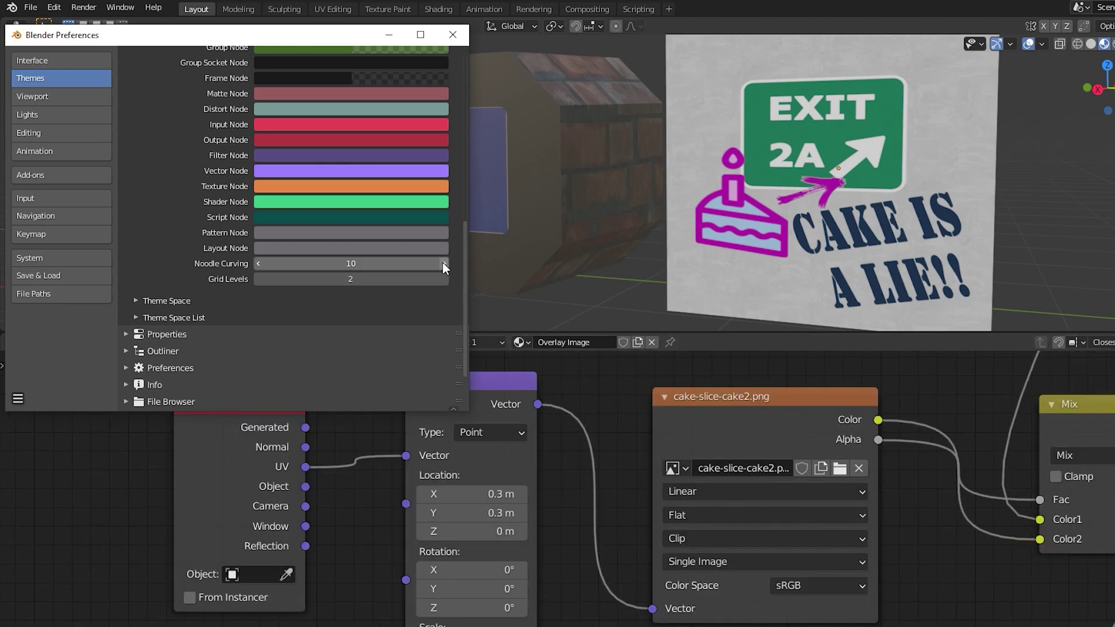
- Lower the Noodle Curving back to 4 and close the Preferences
click(260, 265)
click(261, 265)
click(260, 265)
click(260, 265)
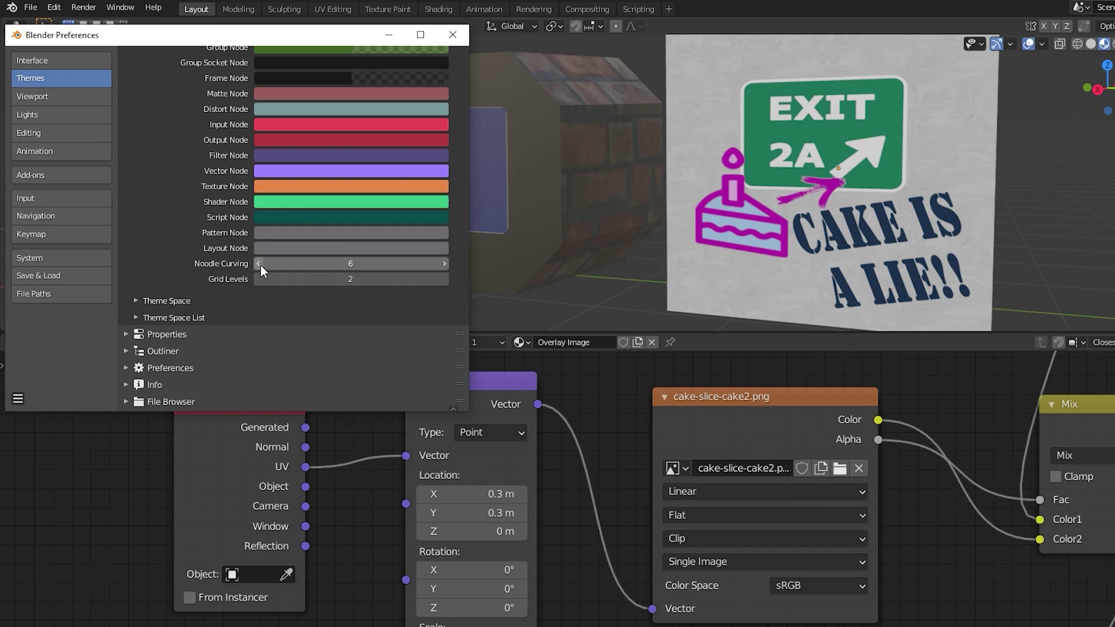
click(261, 264)
click(260, 265)
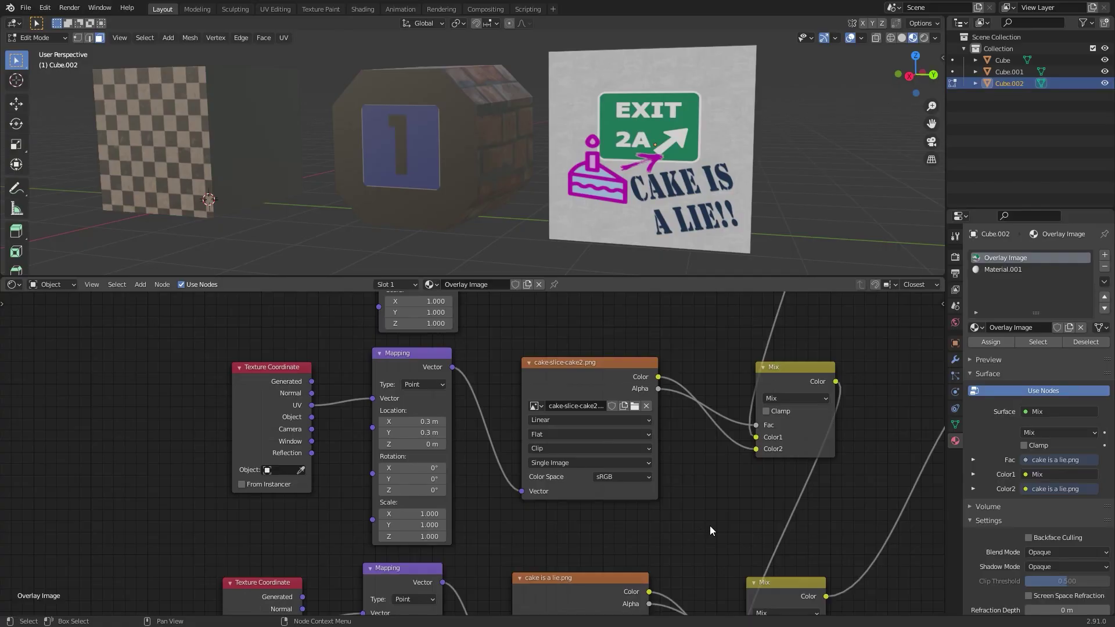
- Enlarge the 3D viewport and inspect the layered images on the concrete cube face from several angles
middle_drag(885, 363, 825, 491)
drag(827, 278, 838, 555)
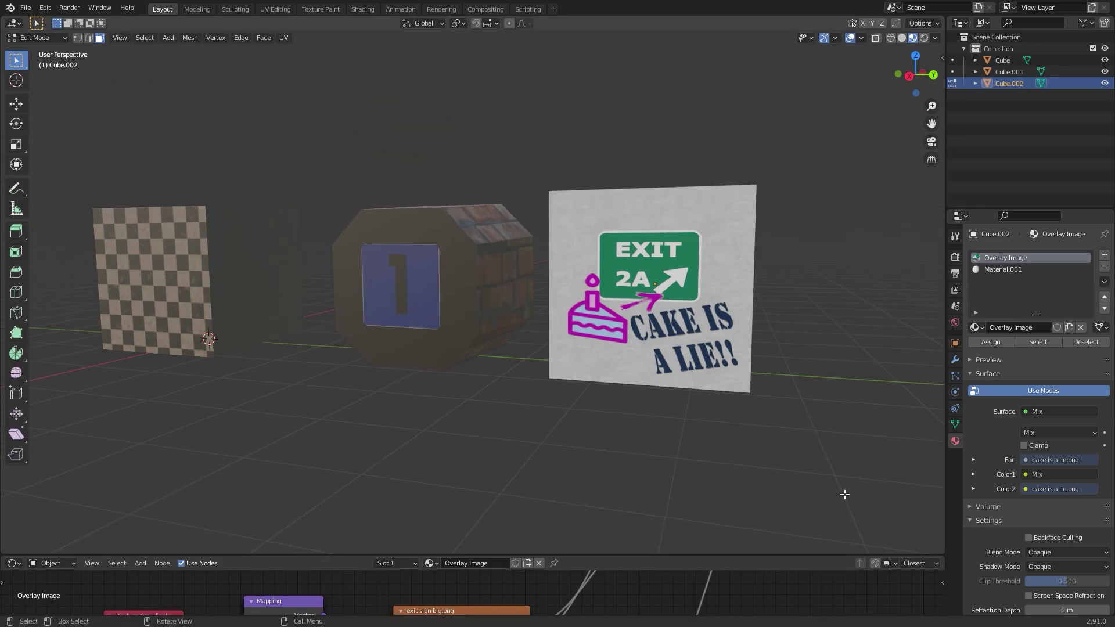
drag(932, 105, 774, 110)
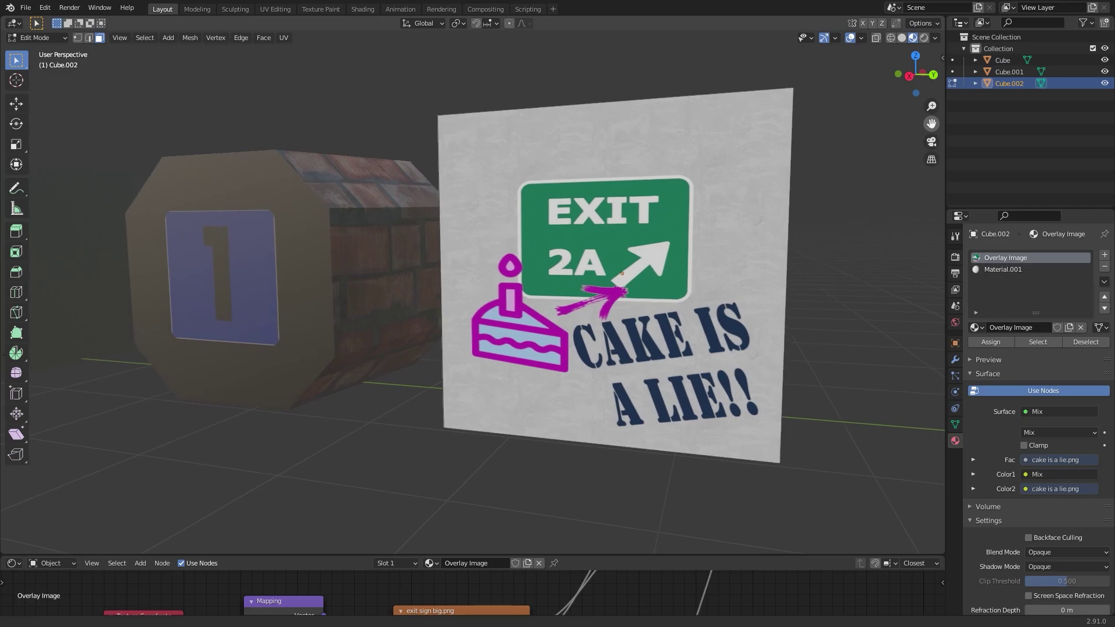
scroll(873, 196, down, 4)
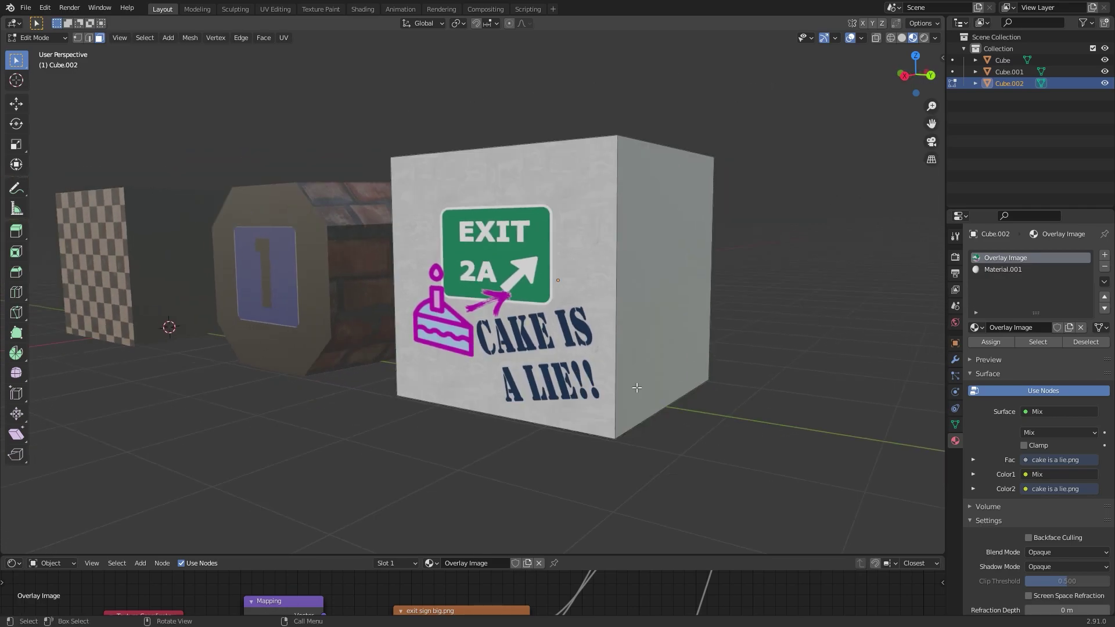
middle_drag(469, 455, 544, 447)
drag(931, 123, 931, 85)
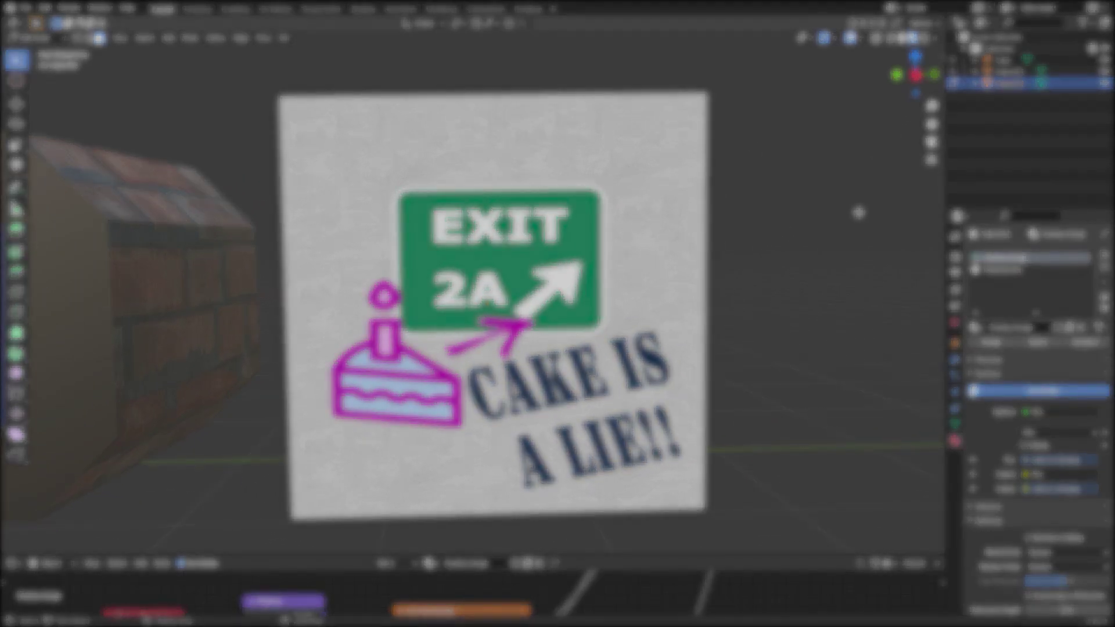